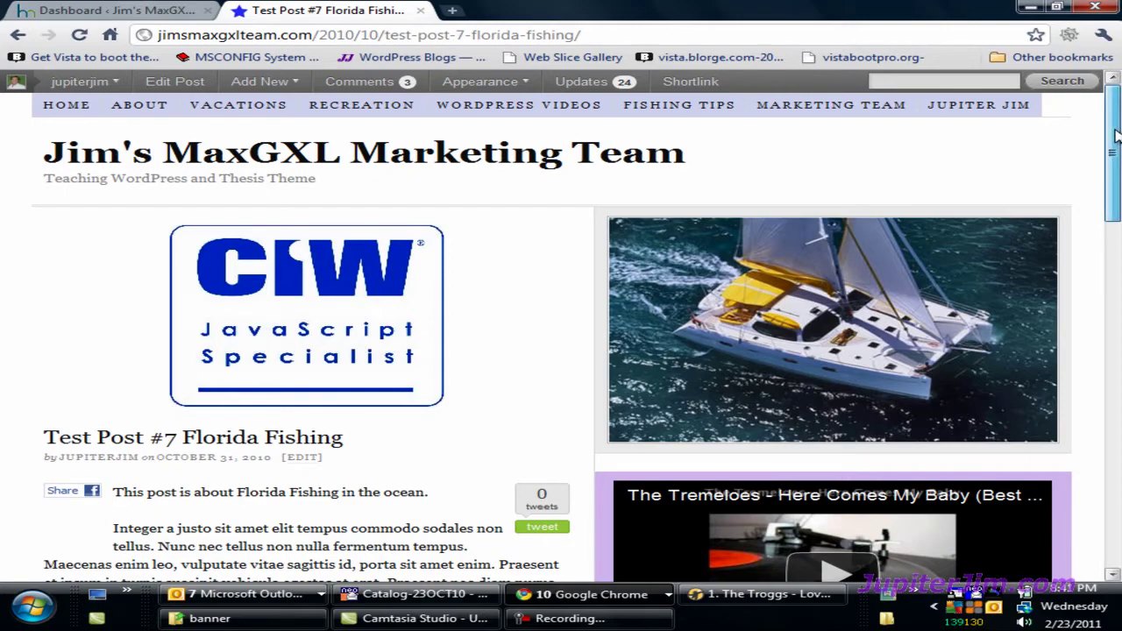
Scroll slightly down the live 'Test Post #7 Florida Fishing' page
mouse_move(1115, 135)
left_mouse_down()
mouse_move(1113, 486)
mouse_move(1113, 151)
left_mouse_up()
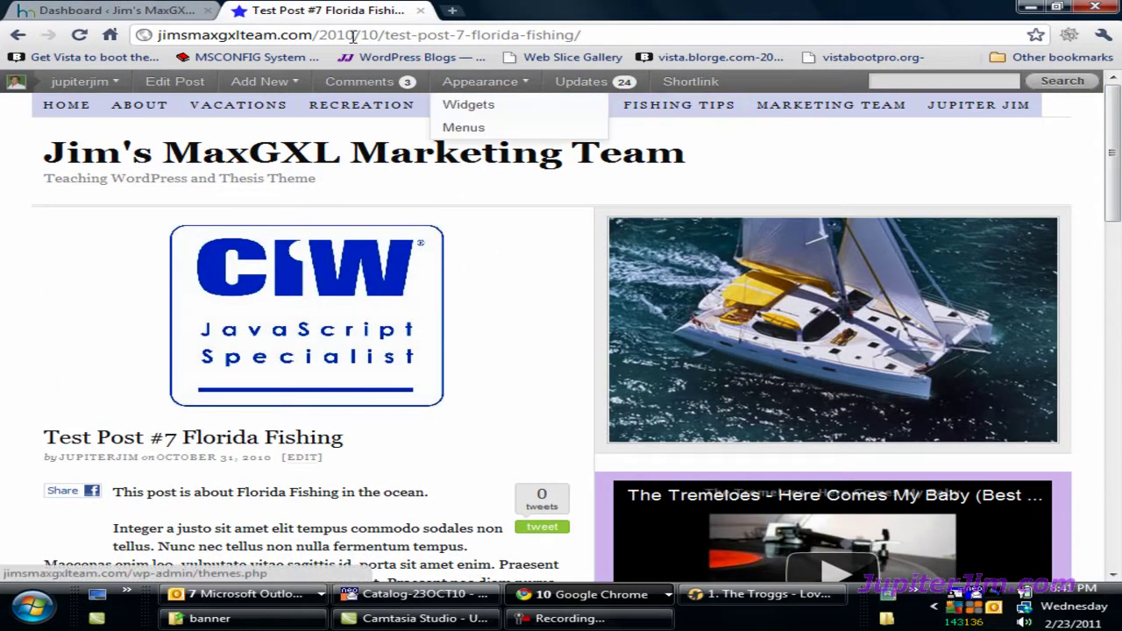
Switch to the WordPress admin Dashboard and expand the Thesis section of the sidebar menu
left_click(104, 10)
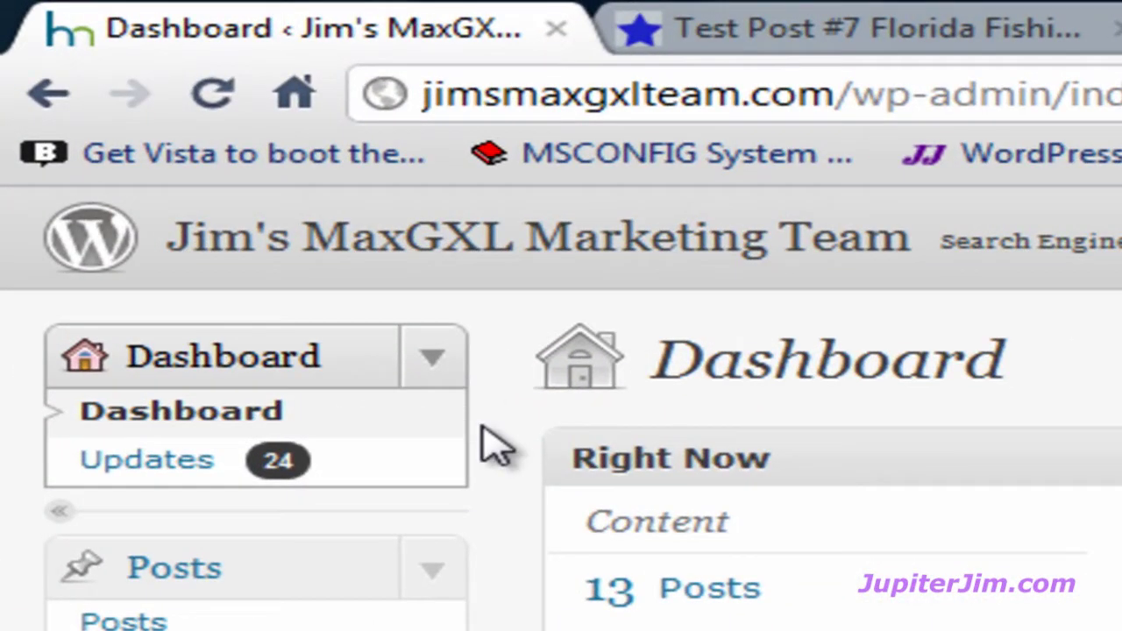
scroll(514, 476, "down", 5)
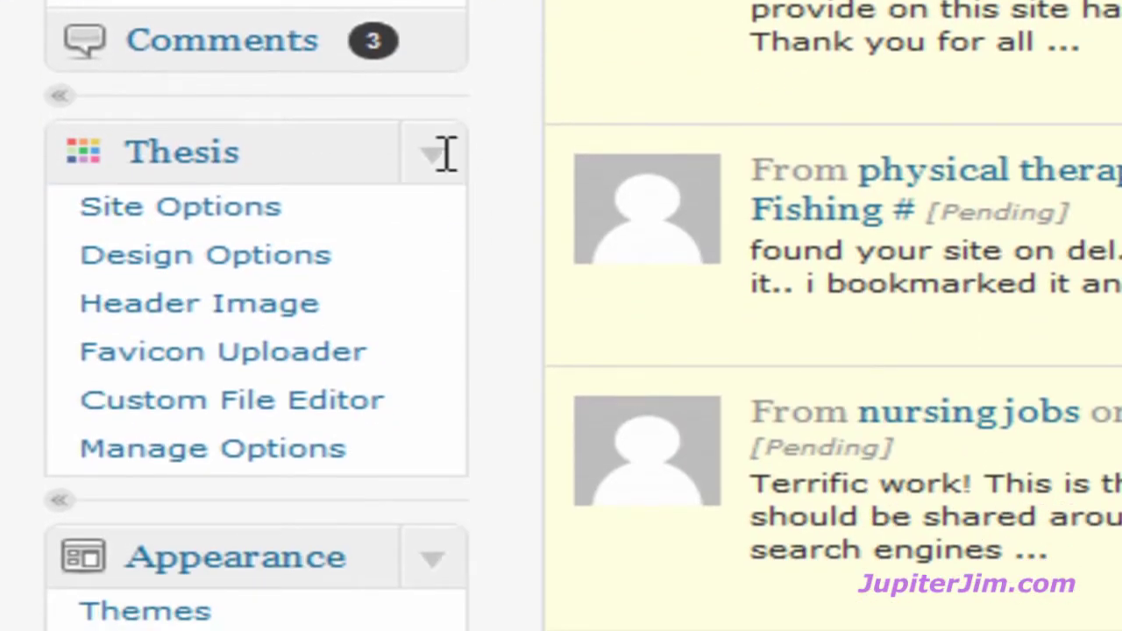
left_click(445, 155)
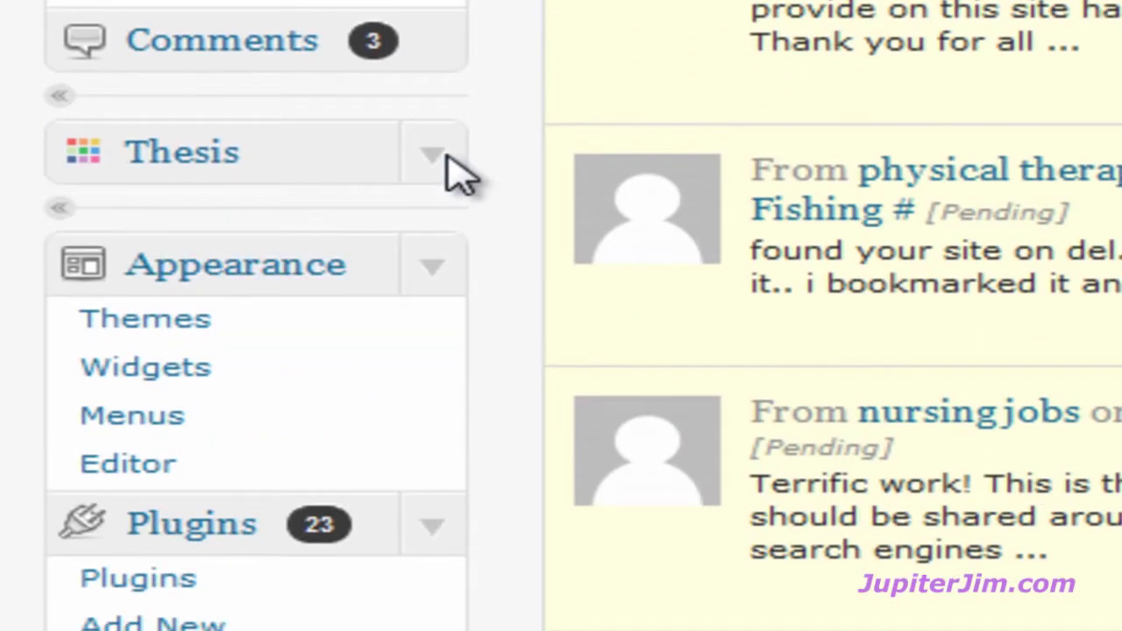
left_click(444, 174)
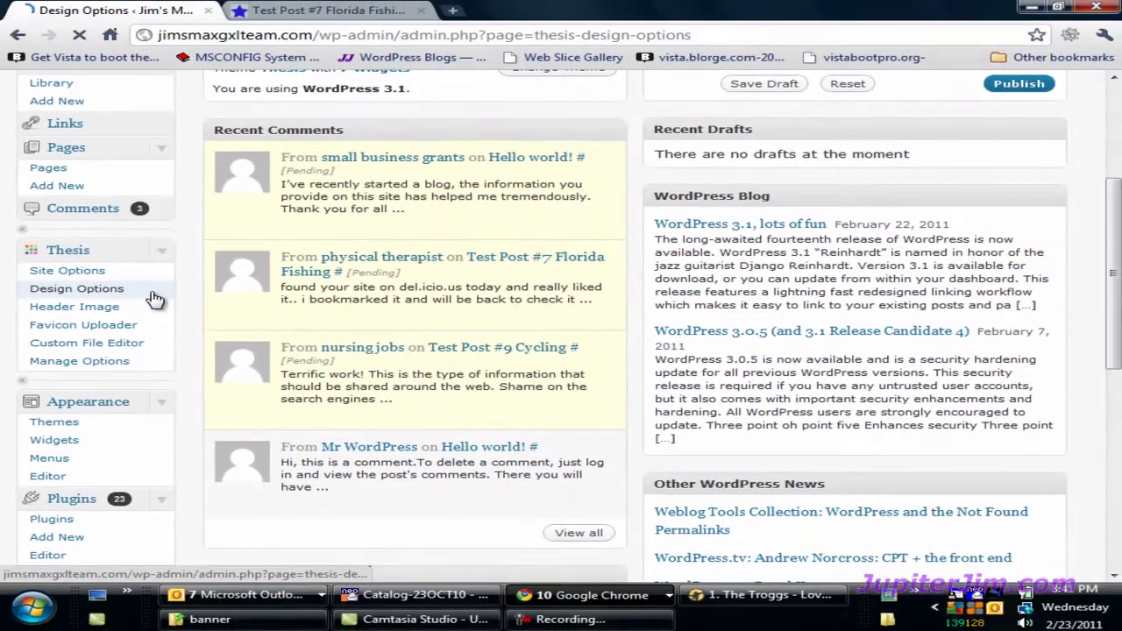
Open Thesis Design Options and look over the HTML Framework settings
left_click(496, 254)
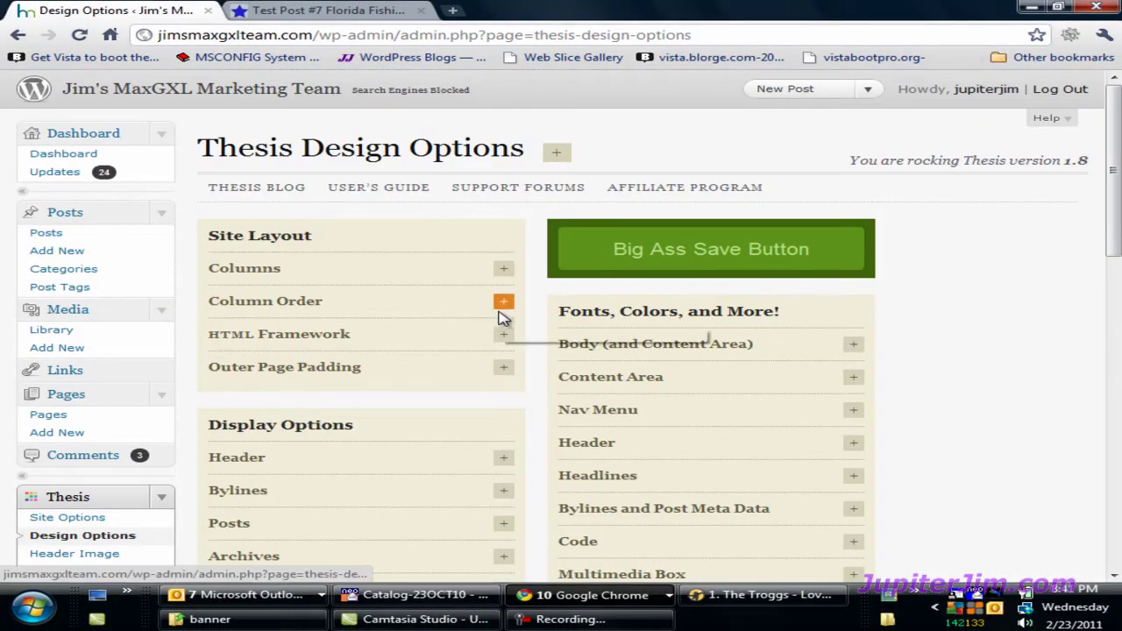
left_click(505, 338)
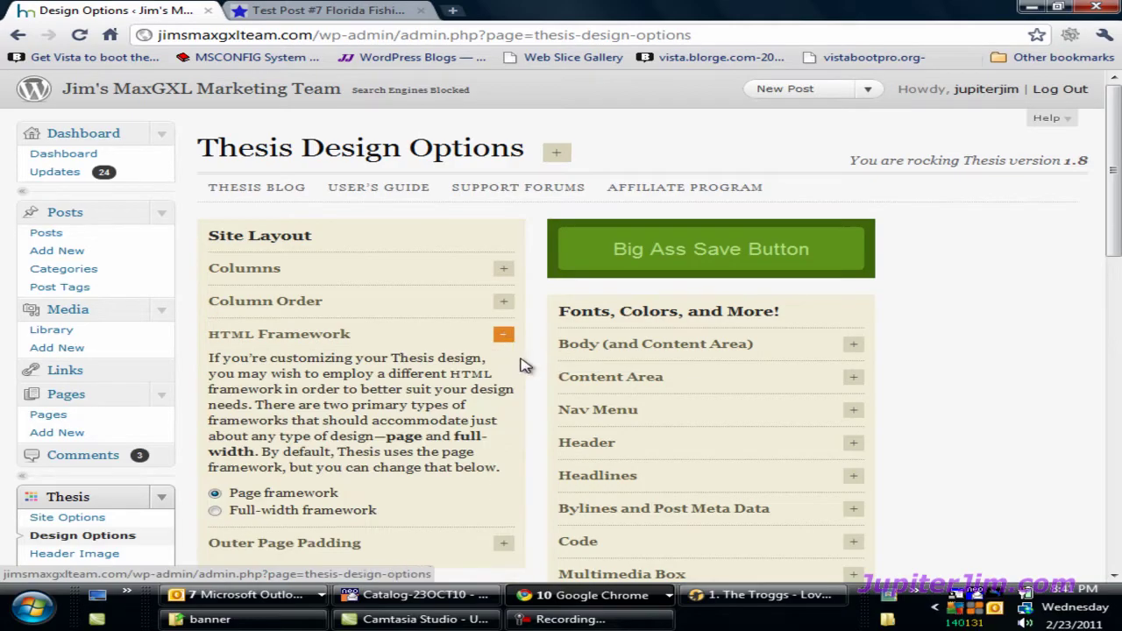
scroll(525, 364, "down", 2)
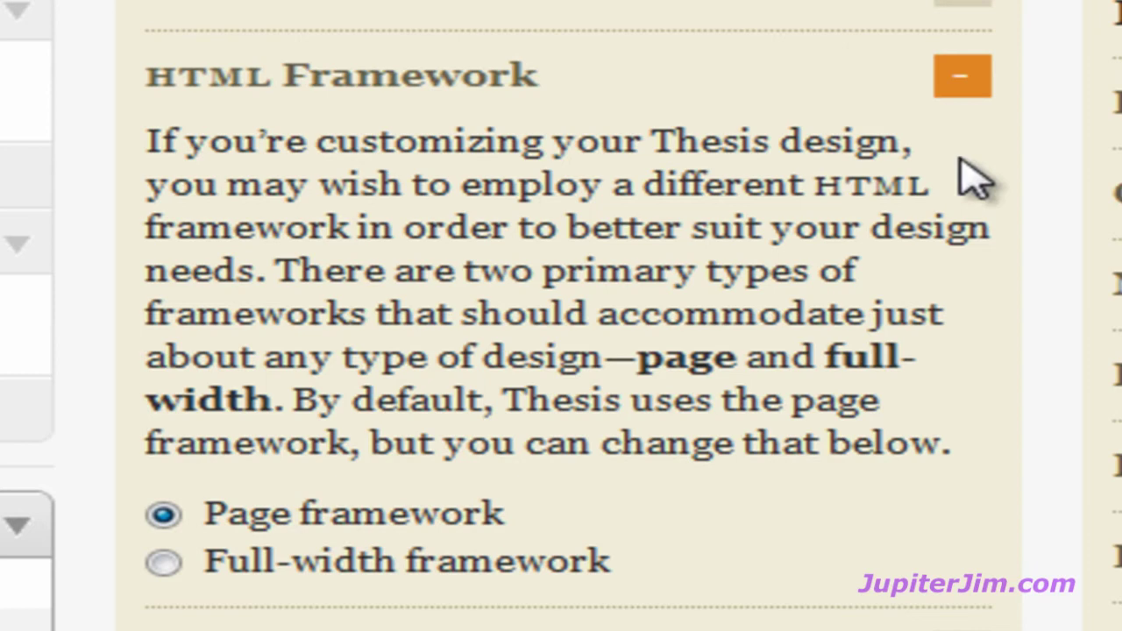
left_click(959, 81)
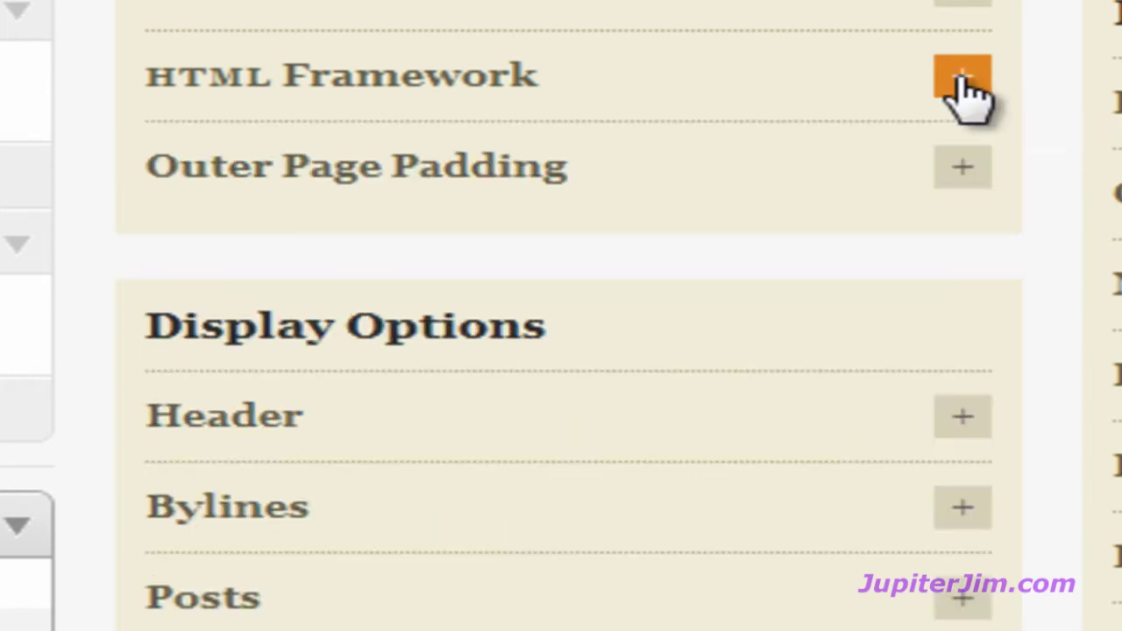
Check Outer Page Padding, leave it at 0.0, and save the design options
left_click(964, 189)
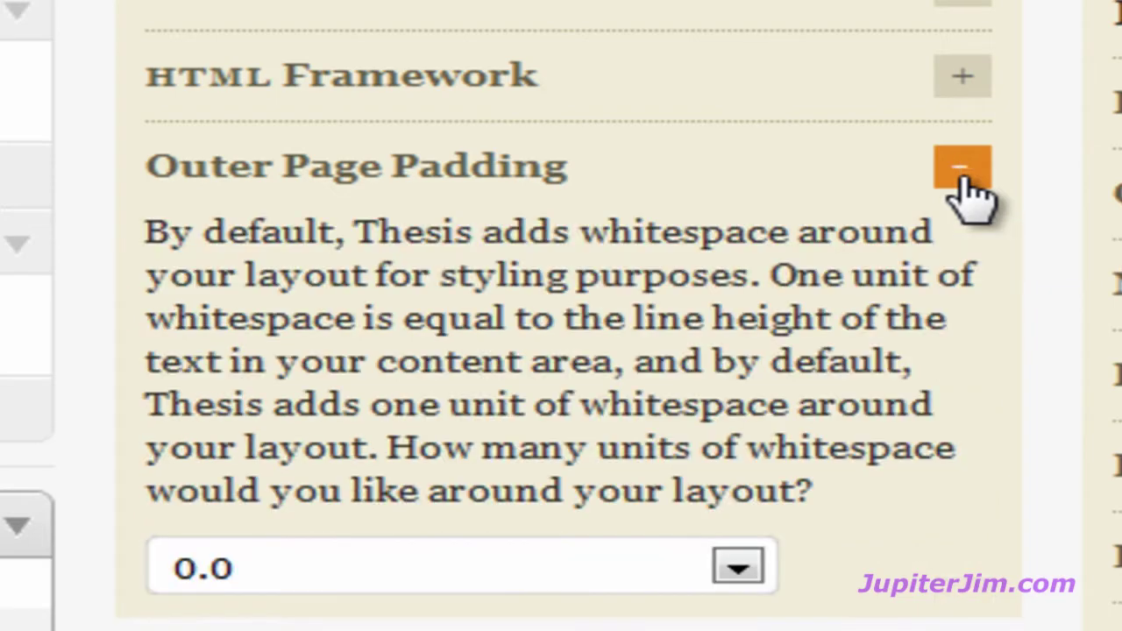
left_click(739, 572)
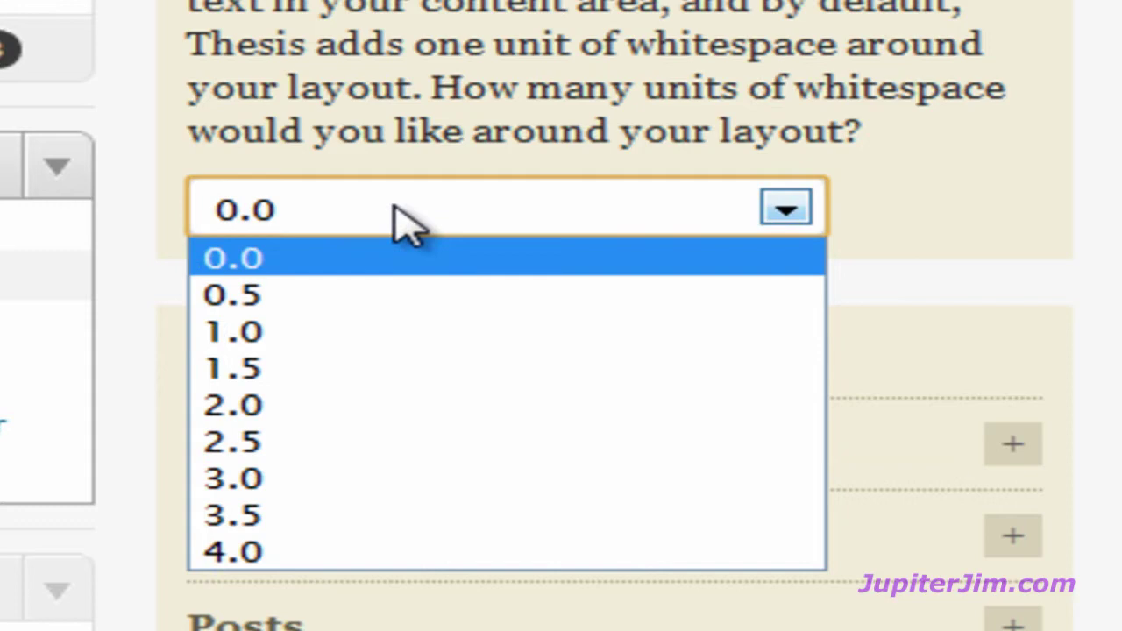
left_click(976, 230)
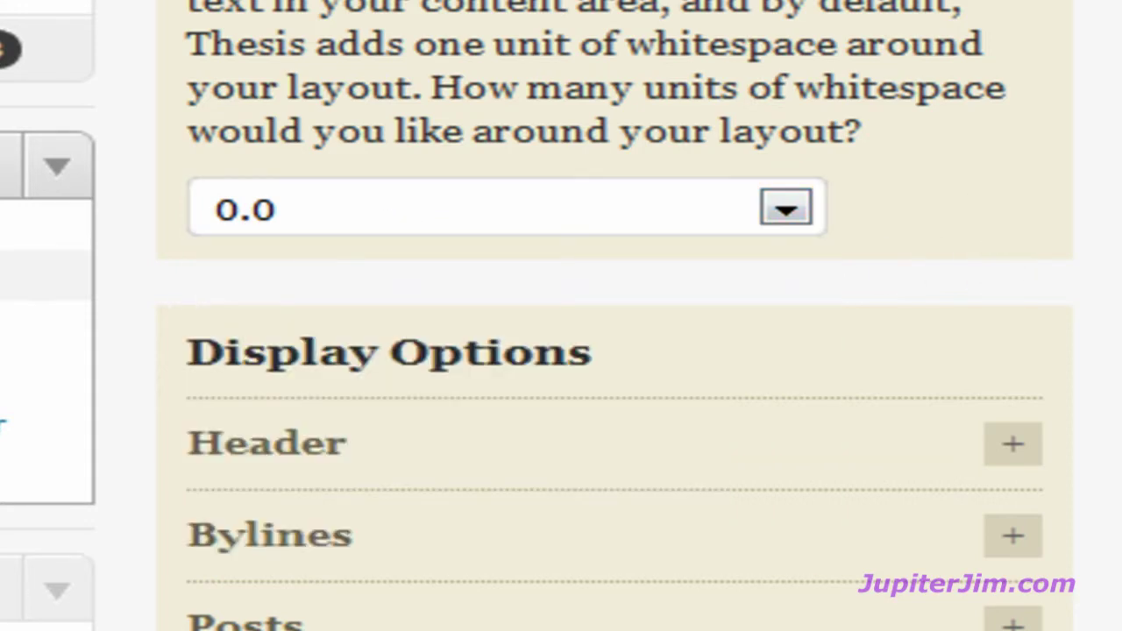
scroll(560, 316, "up", 3)
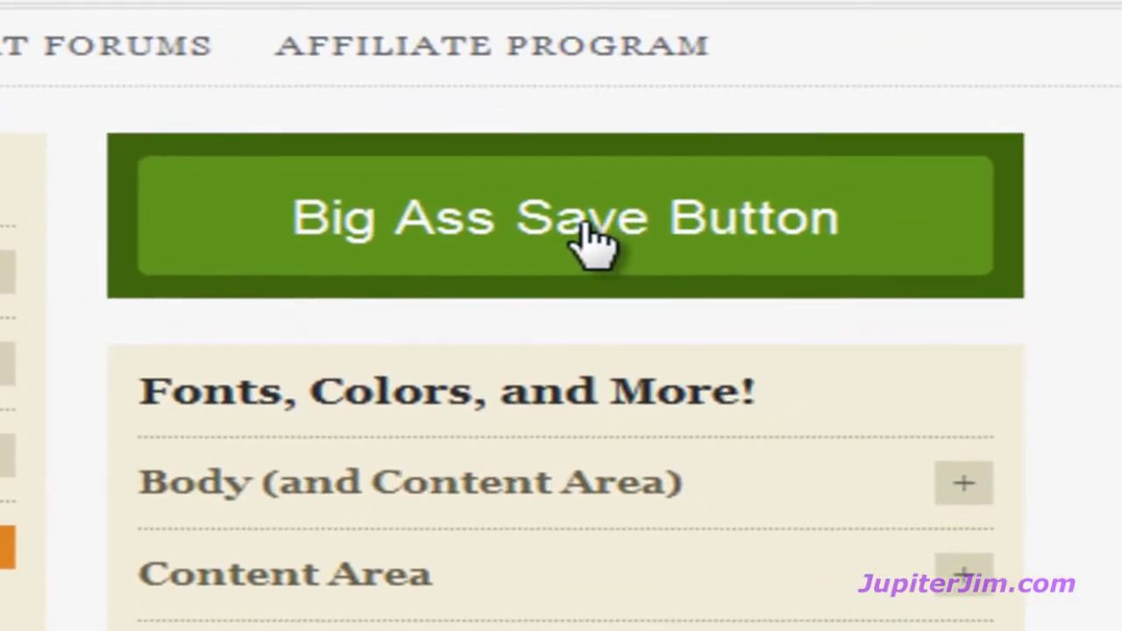
left_click(593, 245)
Expand the Body (and Content Area) colour settings
scroll(593, 245, "down", 3)
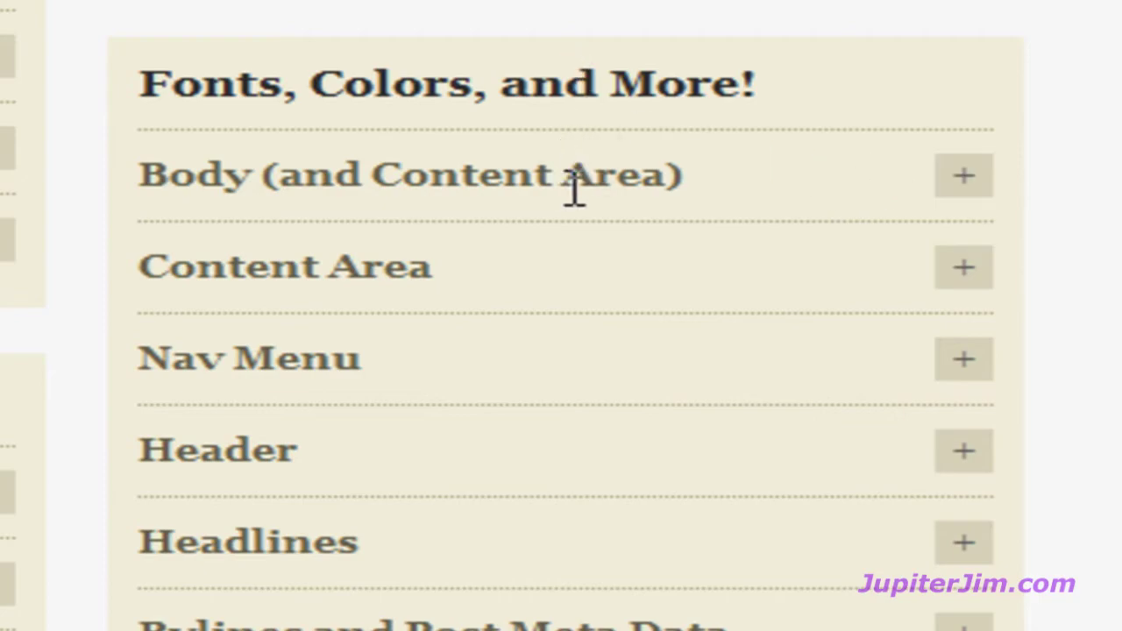
left_click(964, 186)
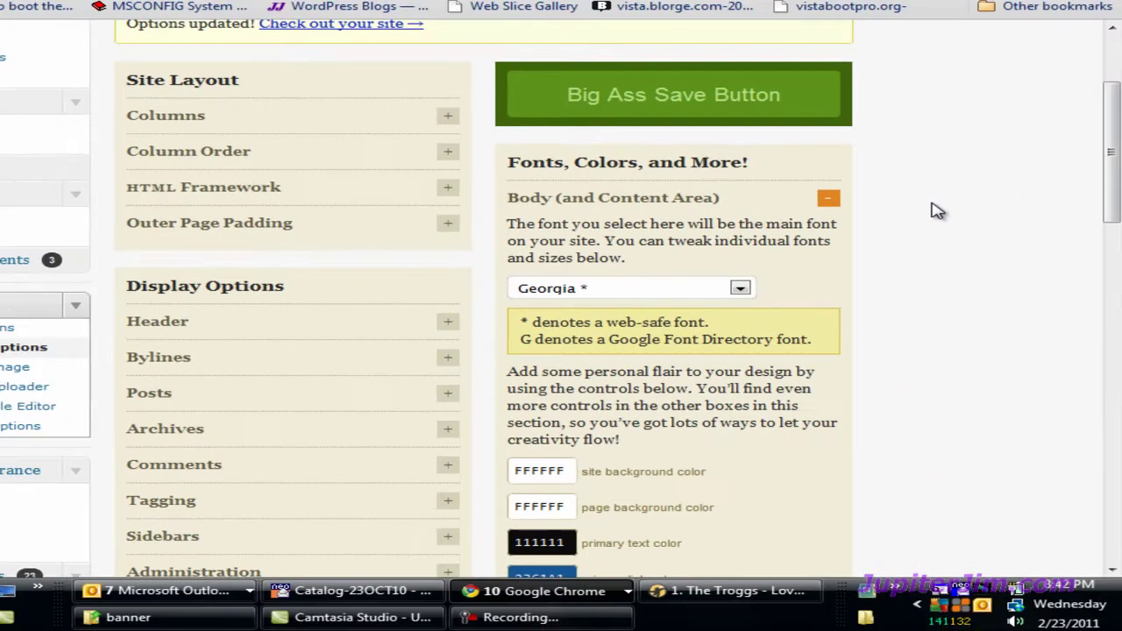
scroll(936, 211, "down", 2)
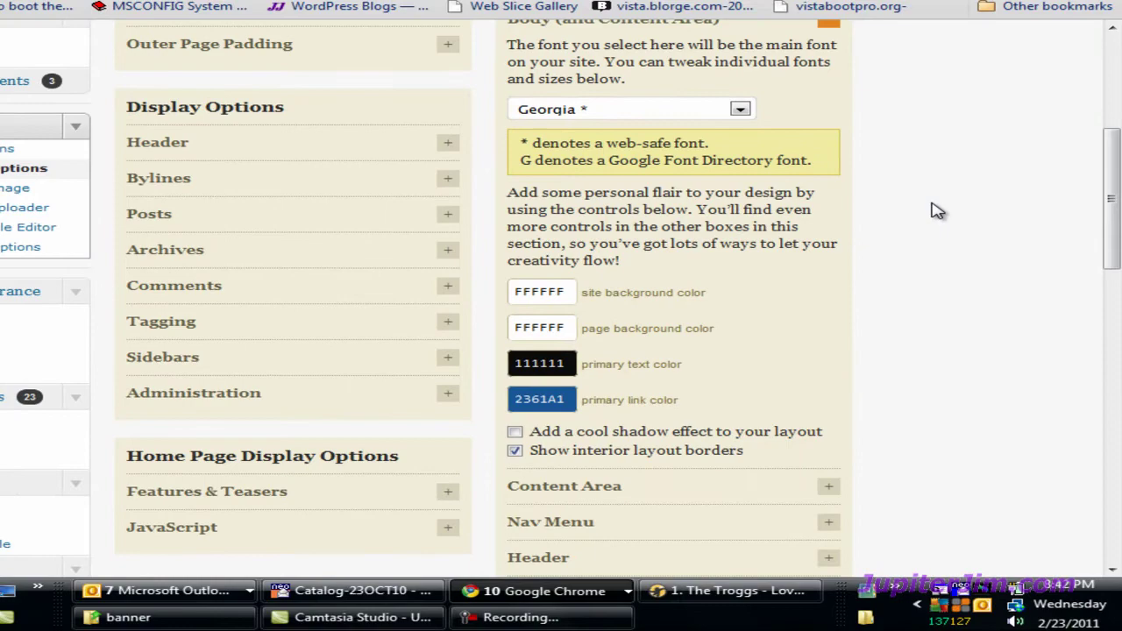
scroll(936, 211, "down", 2)
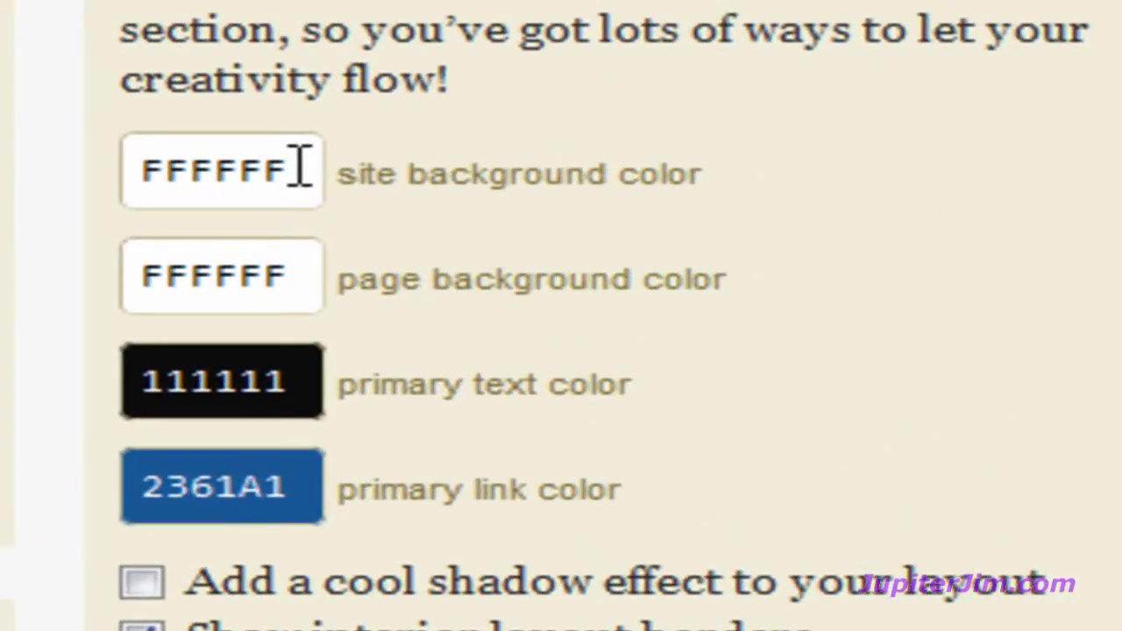
After trying green, pink and aqua swatches, enter 7c579c as the site background colour
left_click(298, 165)
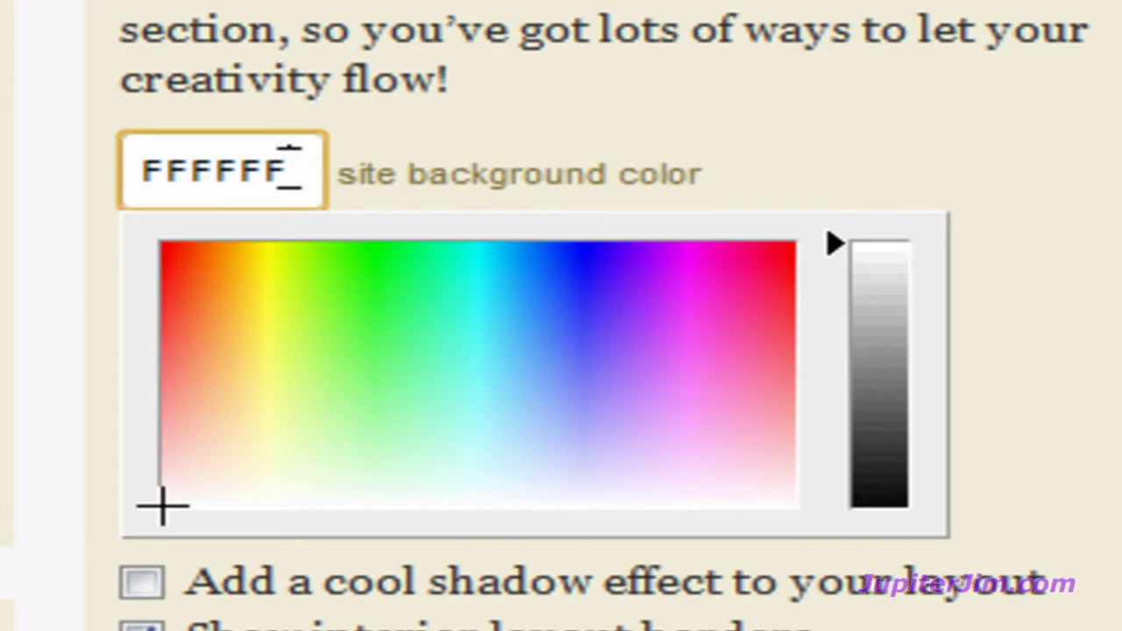
left_click(373, 275)
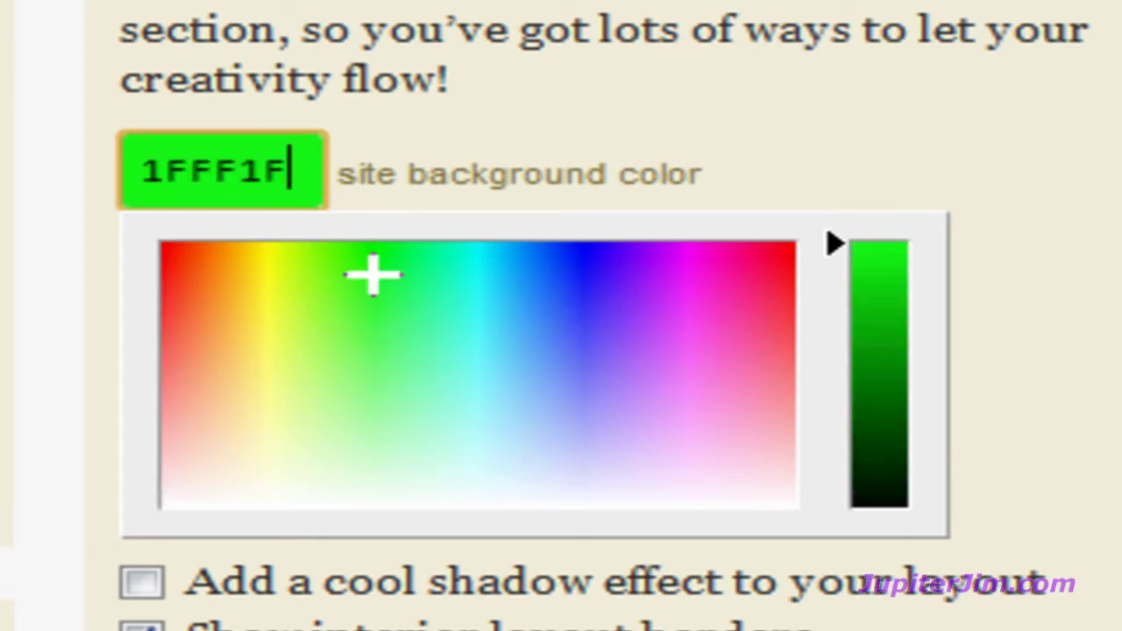
left_click(729, 394)
left_click(439, 410)
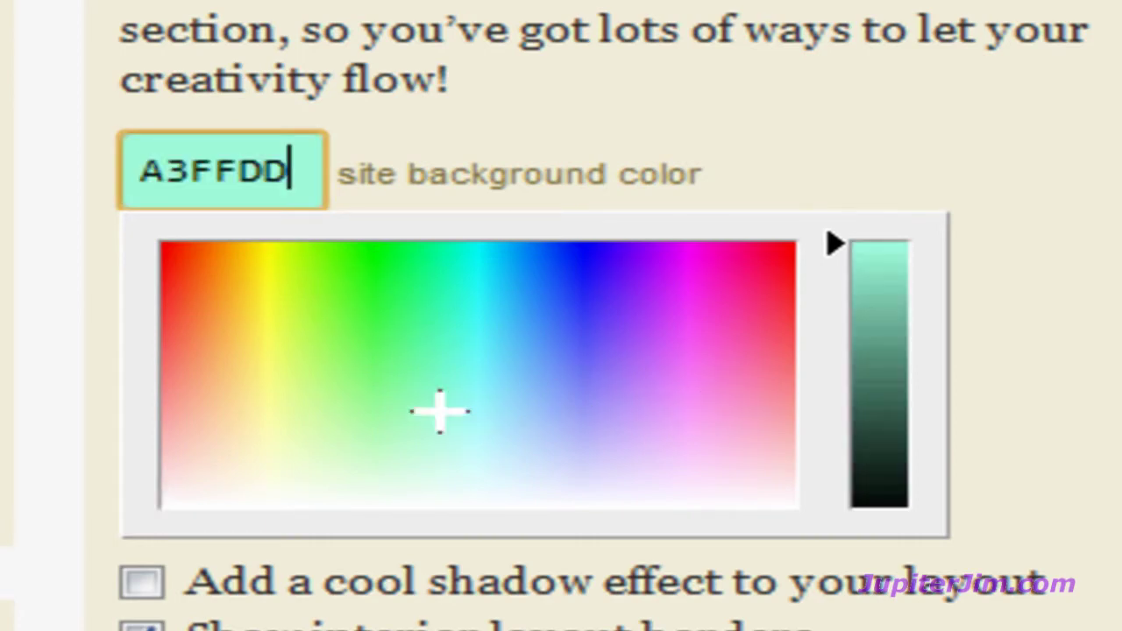
left_click_drag(301, 170, 95, 190)
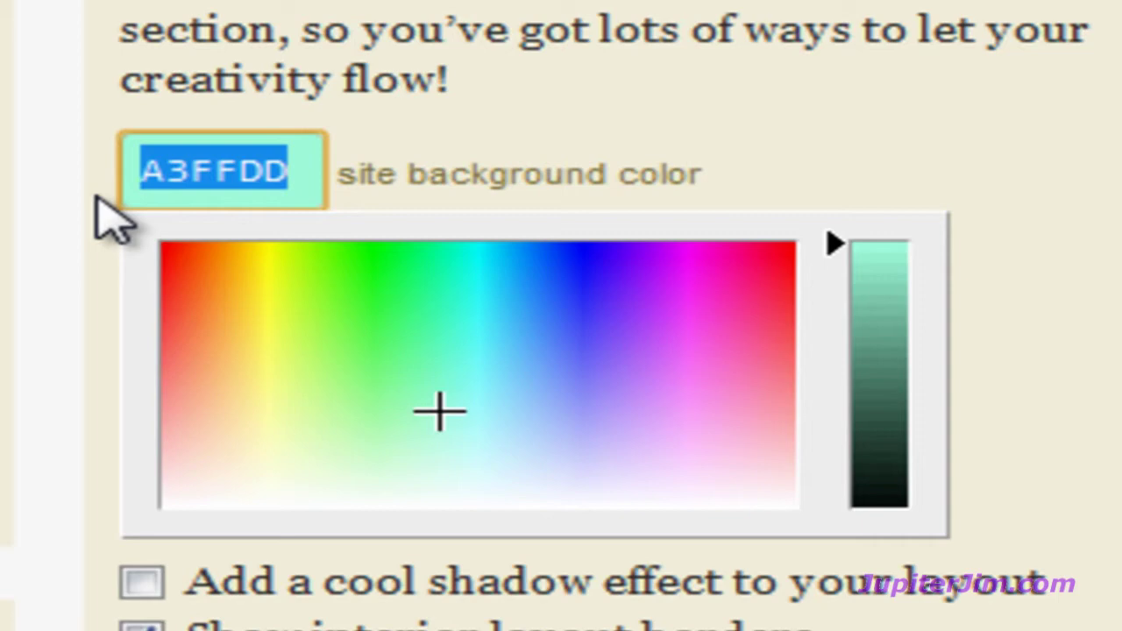
type("7")
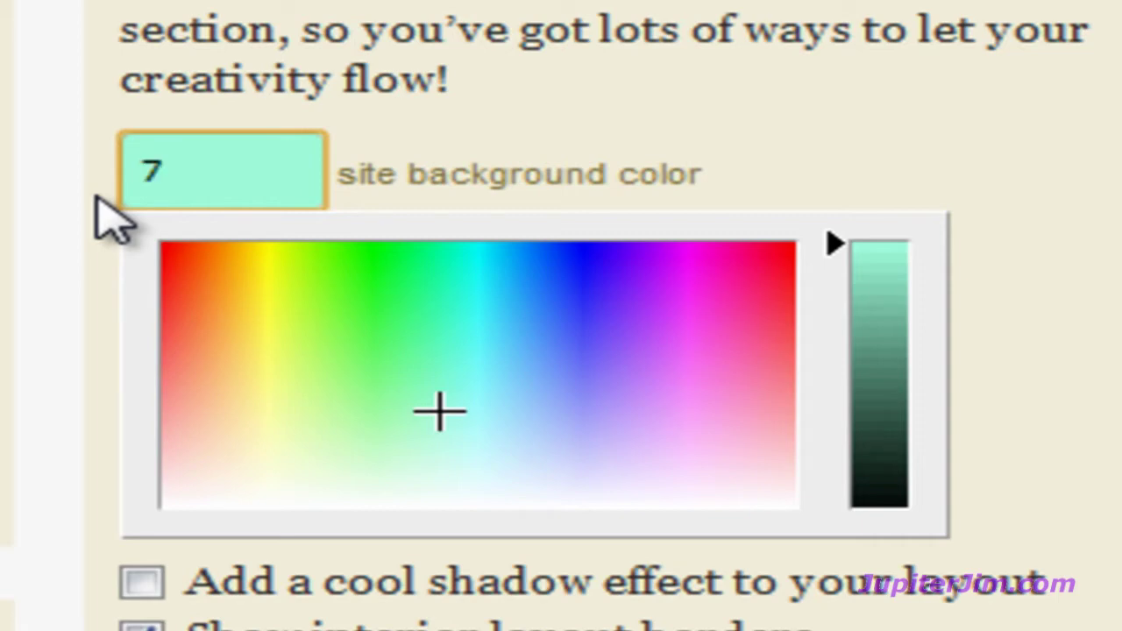
type("c57")
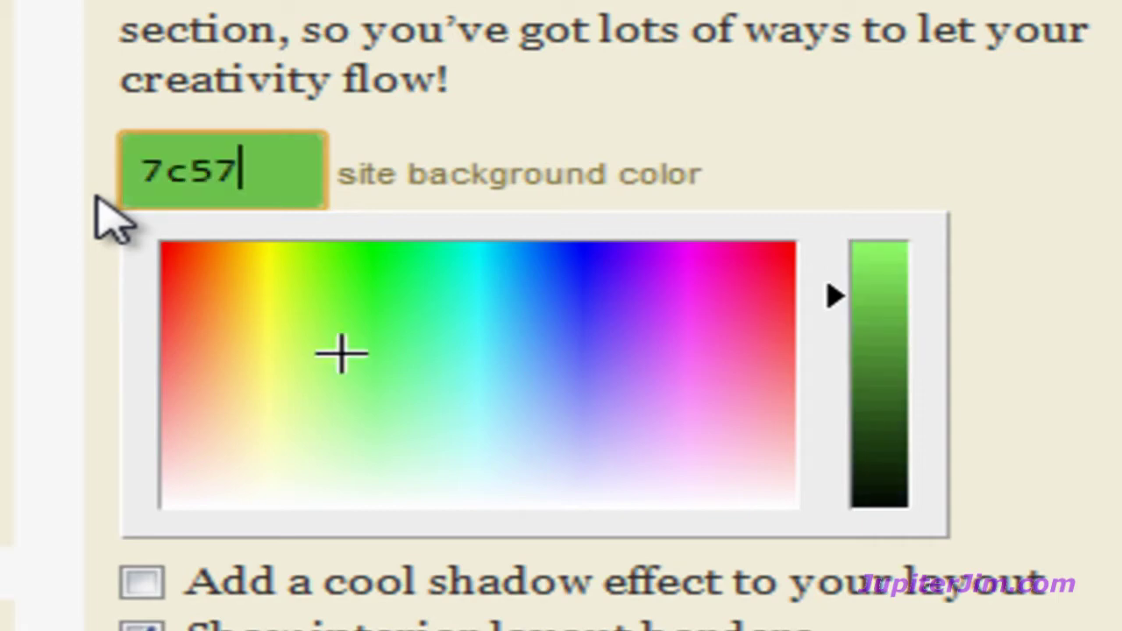
type("9c")
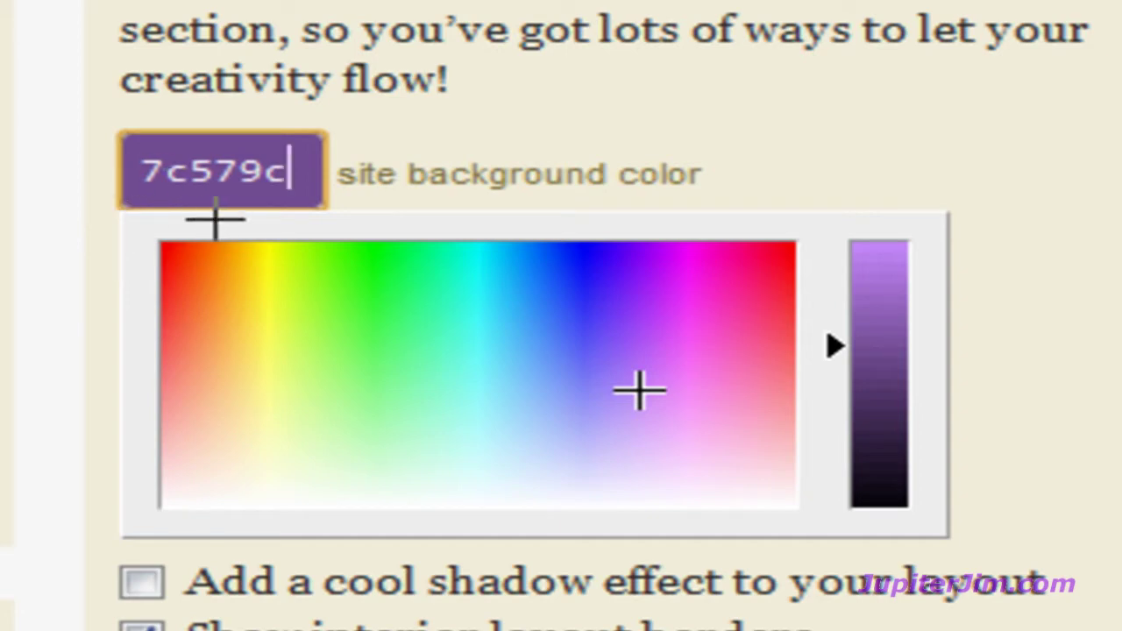
Confirm the purple site background, then enter feffd9 as the page background colour
left_click(66, 189)
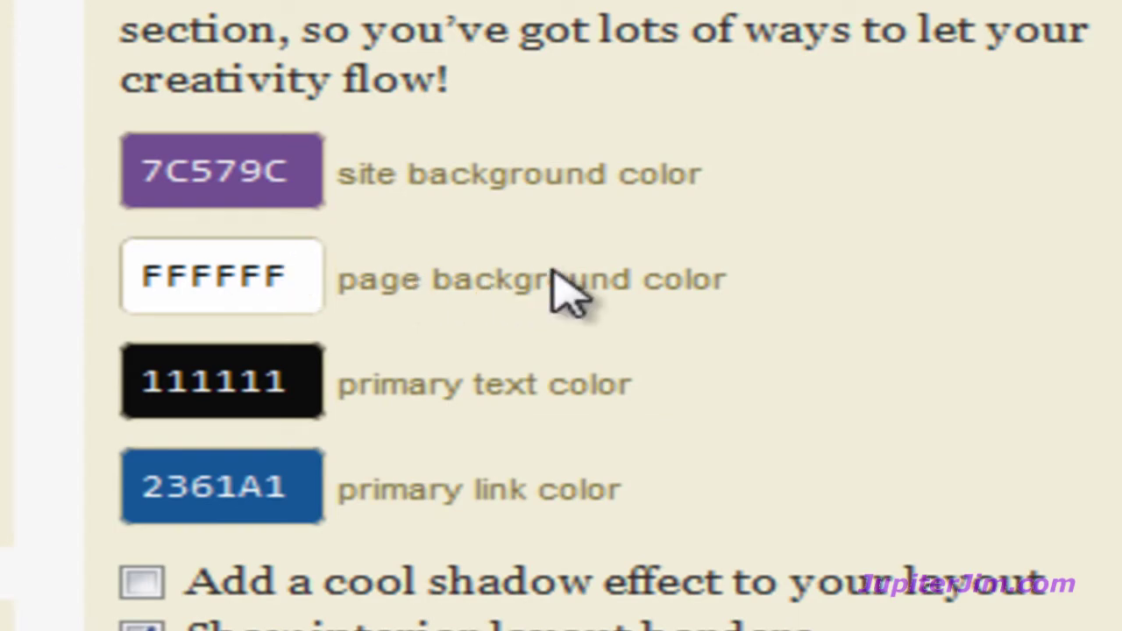
left_click(309, 277)
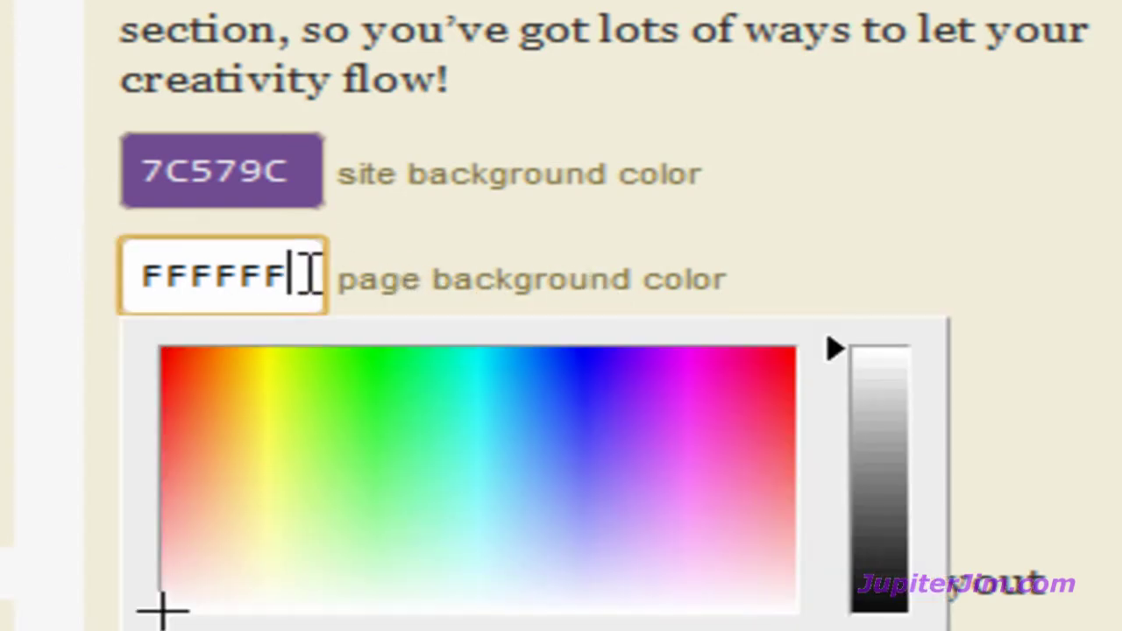
left_click(383, 394)
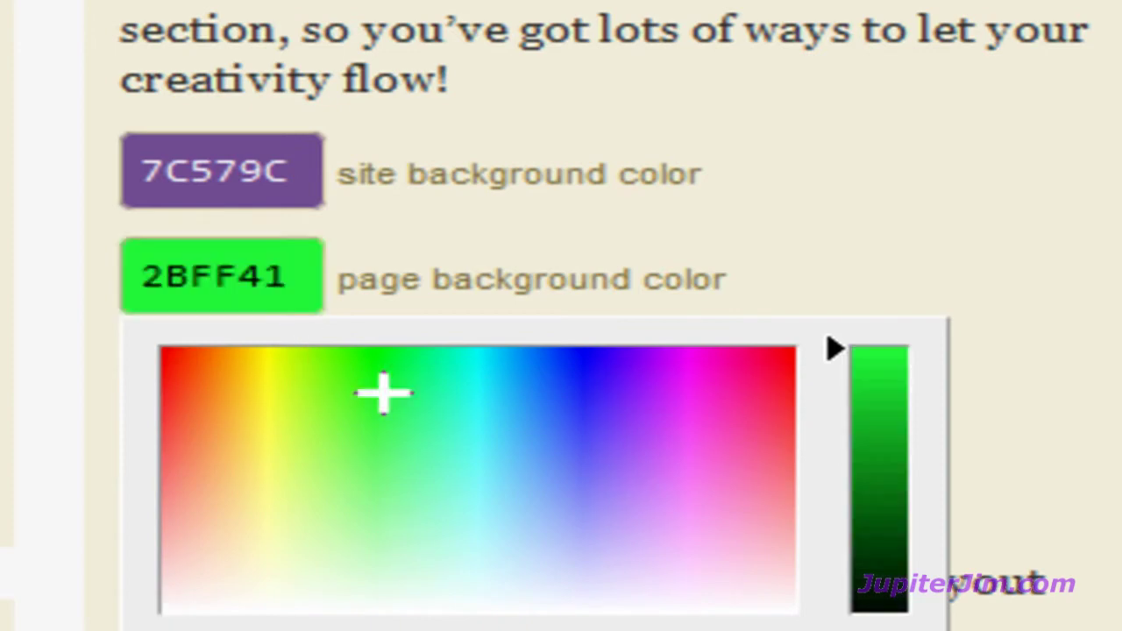
left_click(684, 481)
left_click_drag(294, 275, 88, 303)
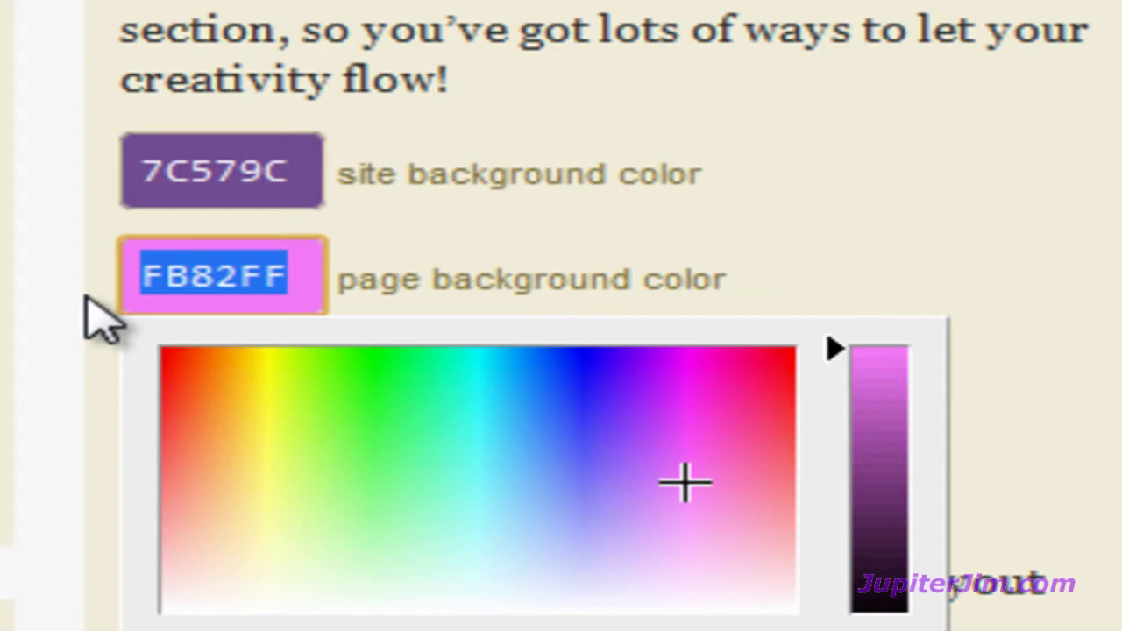
type("fe")
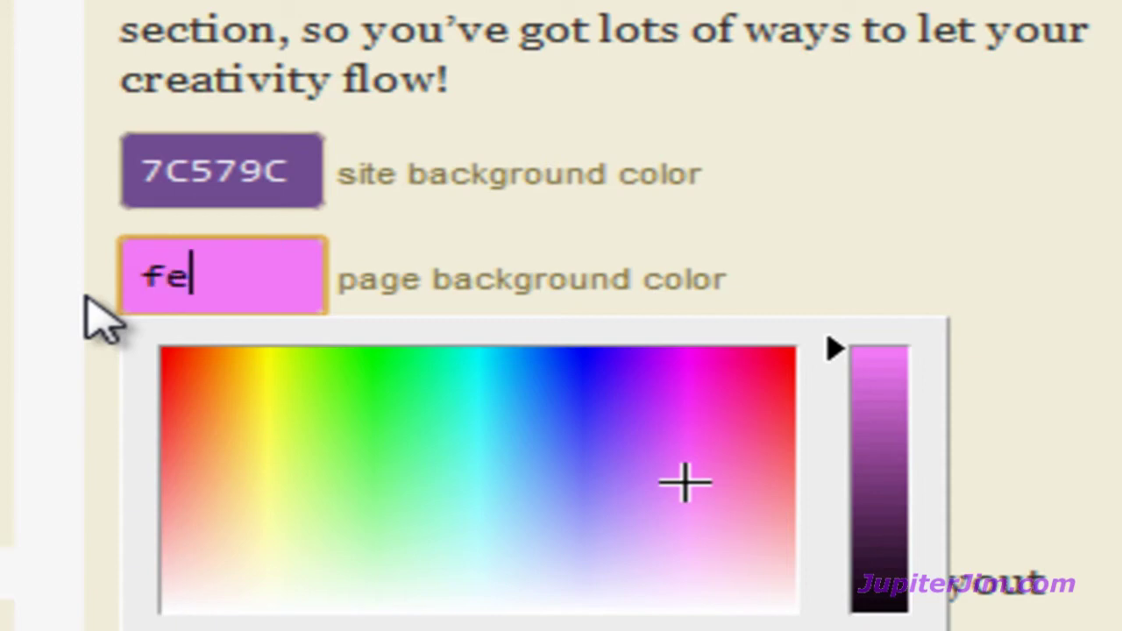
type("ffd")
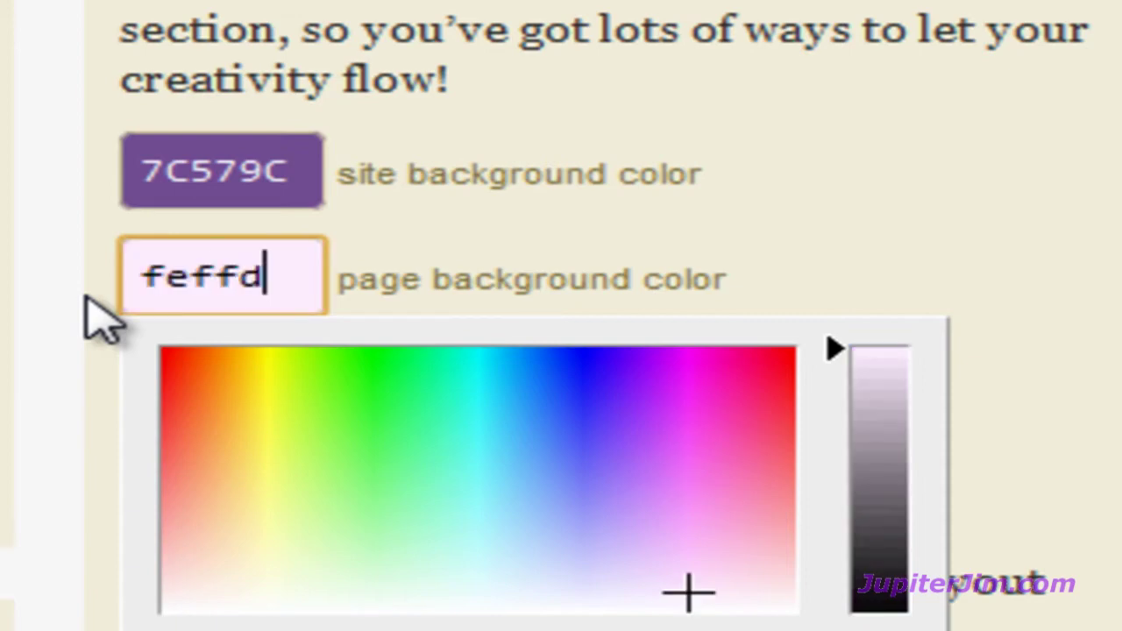
type("9")
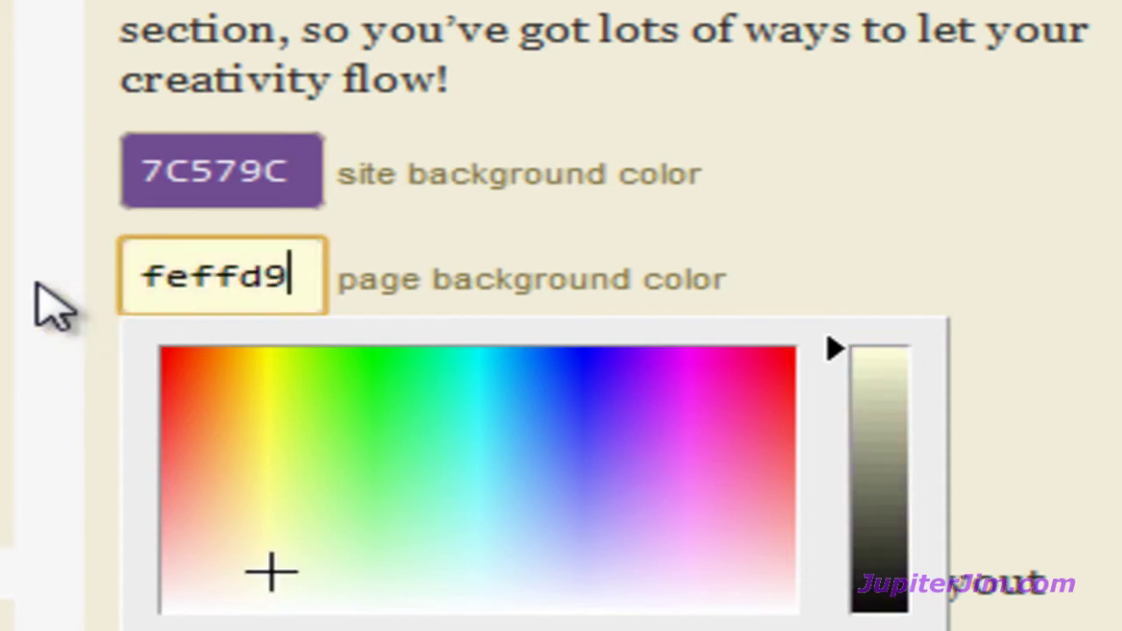
Confirm the cream FEFFD9 page background and expand the Nav Menu colour options
left_click(50, 290)
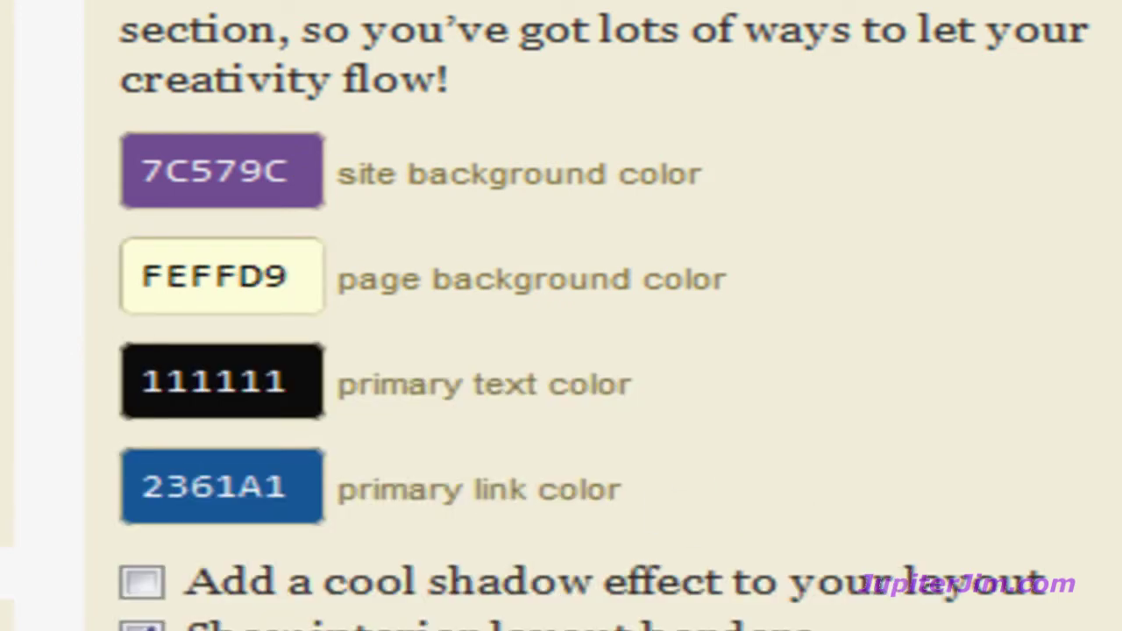
scroll(561, 316, "up", 8)
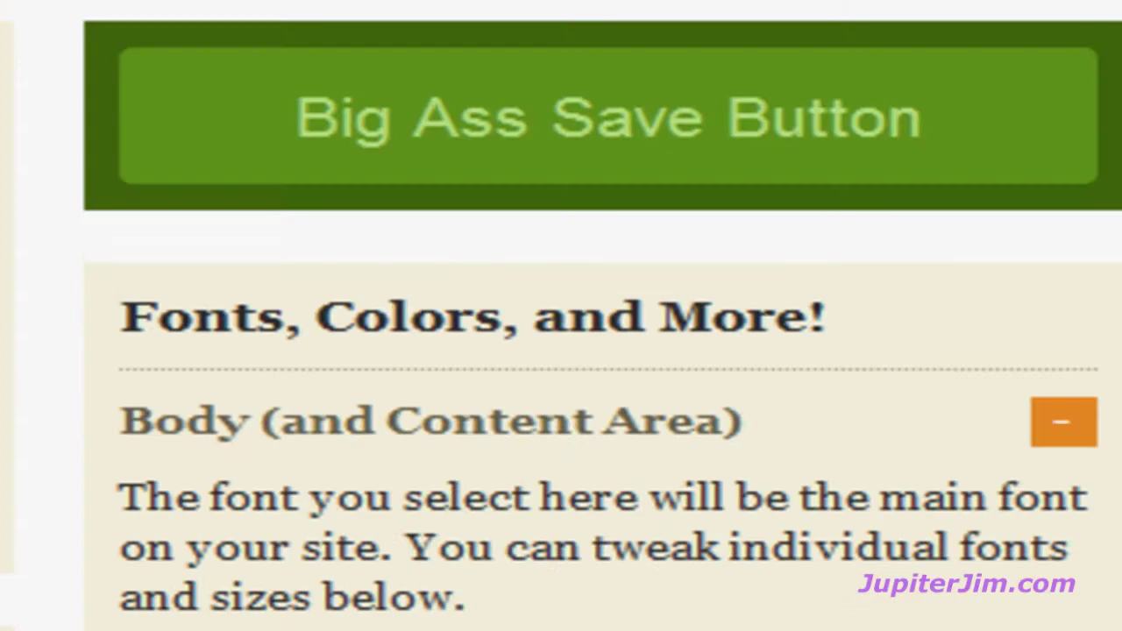
scroll(561, 316, "down", 10)
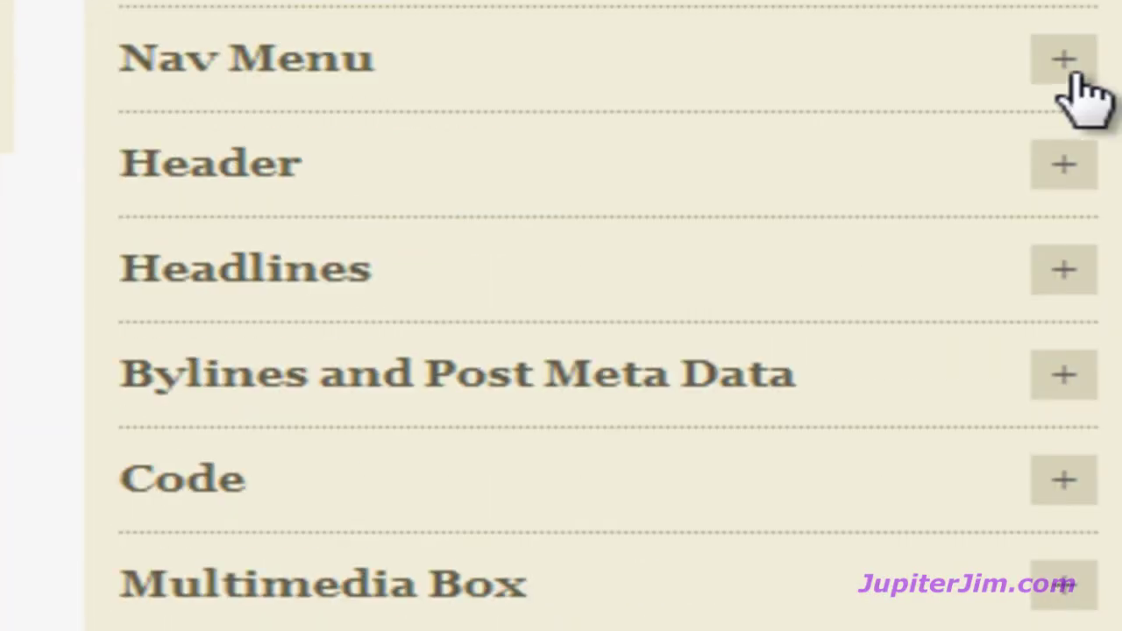
left_click(1063, 63)
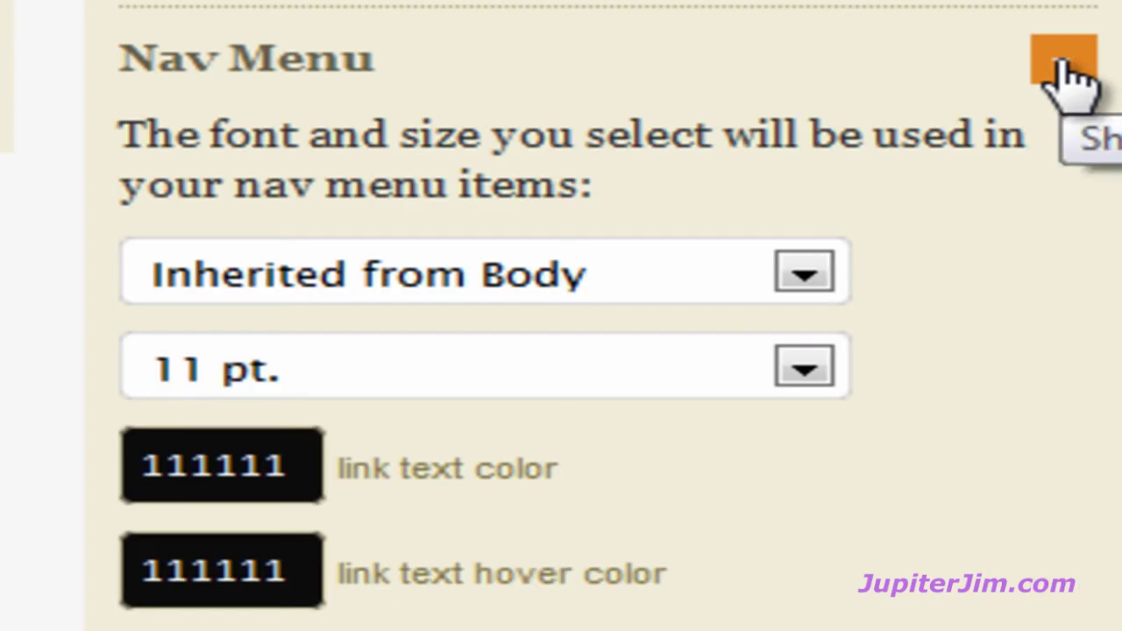
scroll(478, 166, "down", 5)
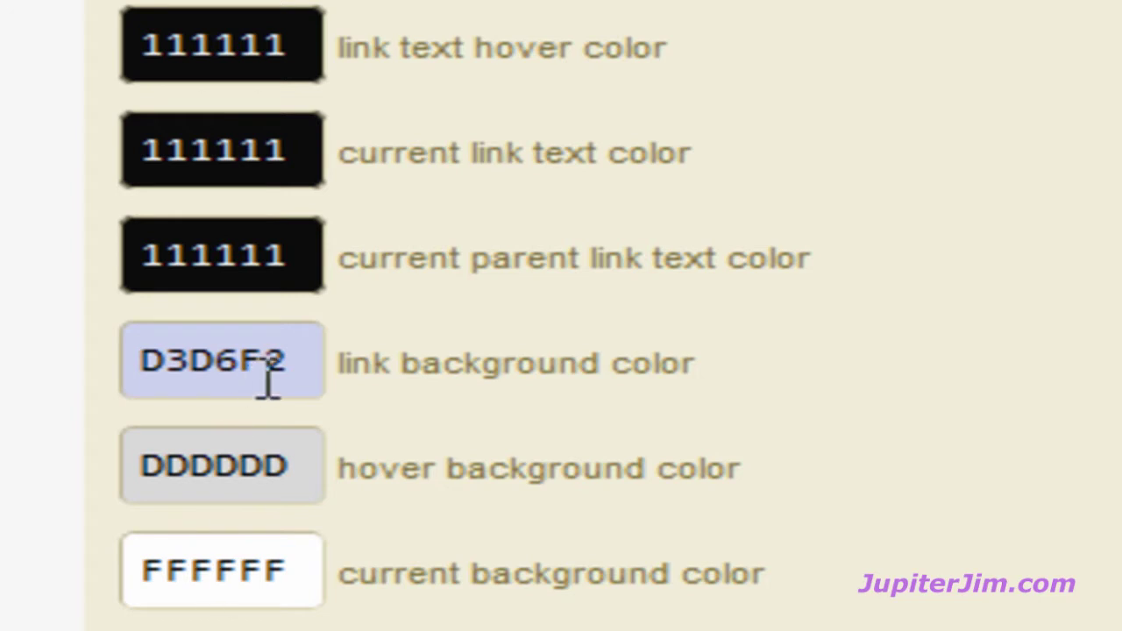
Replace the nav link background value D3D6F2 with d6baf2 and close the picker
left_click(302, 359)
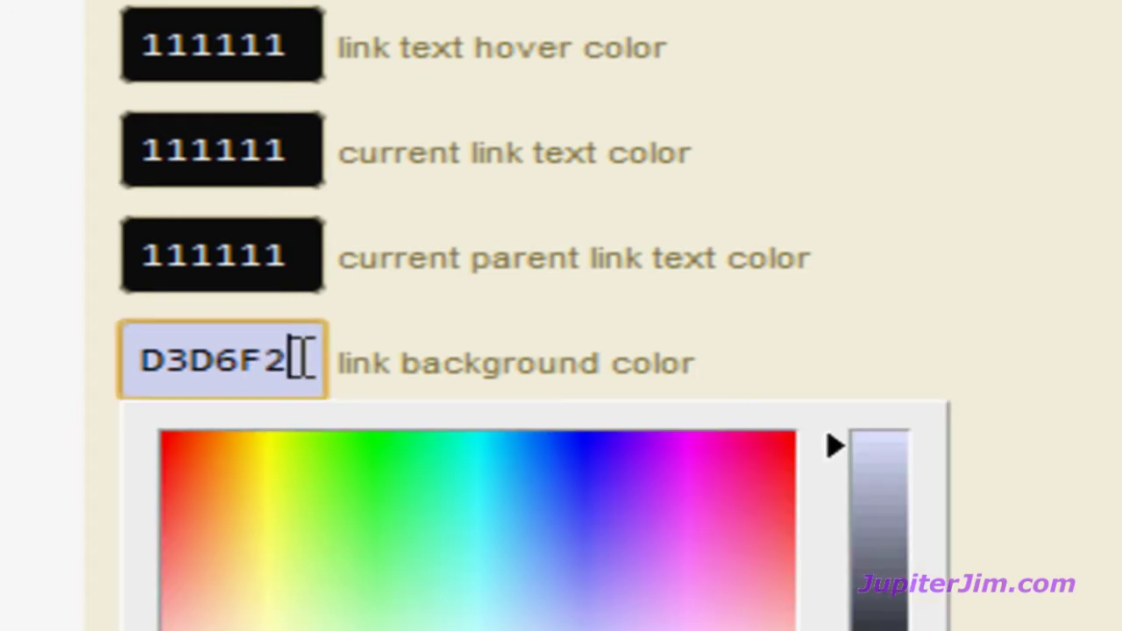
left_click_drag(300, 361, 113, 357)
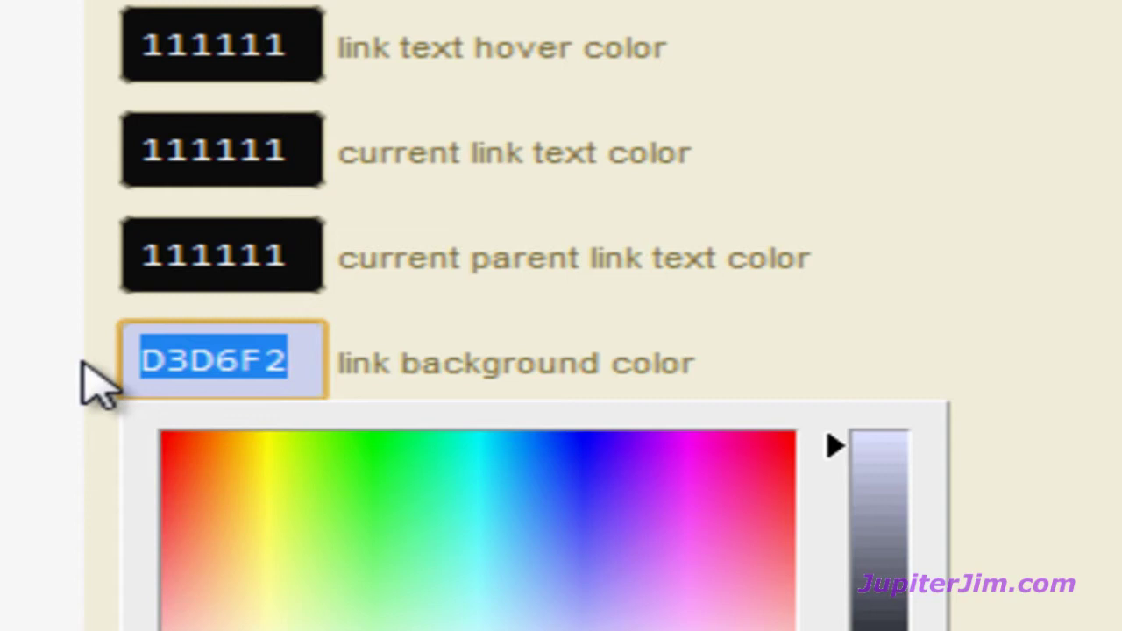
type("d6")
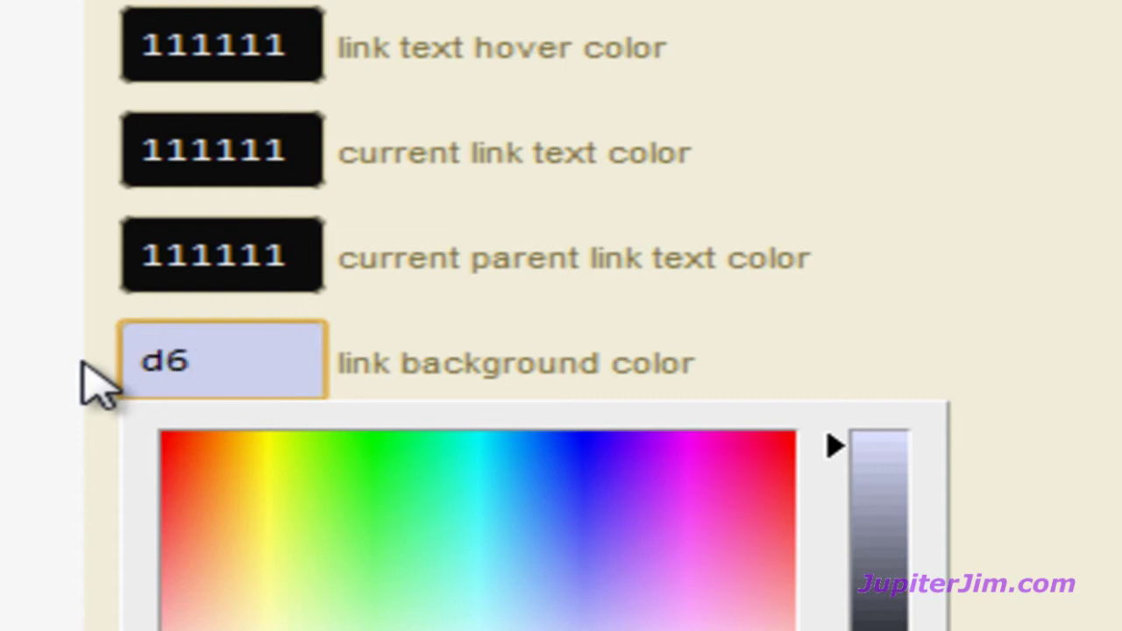
type("b")
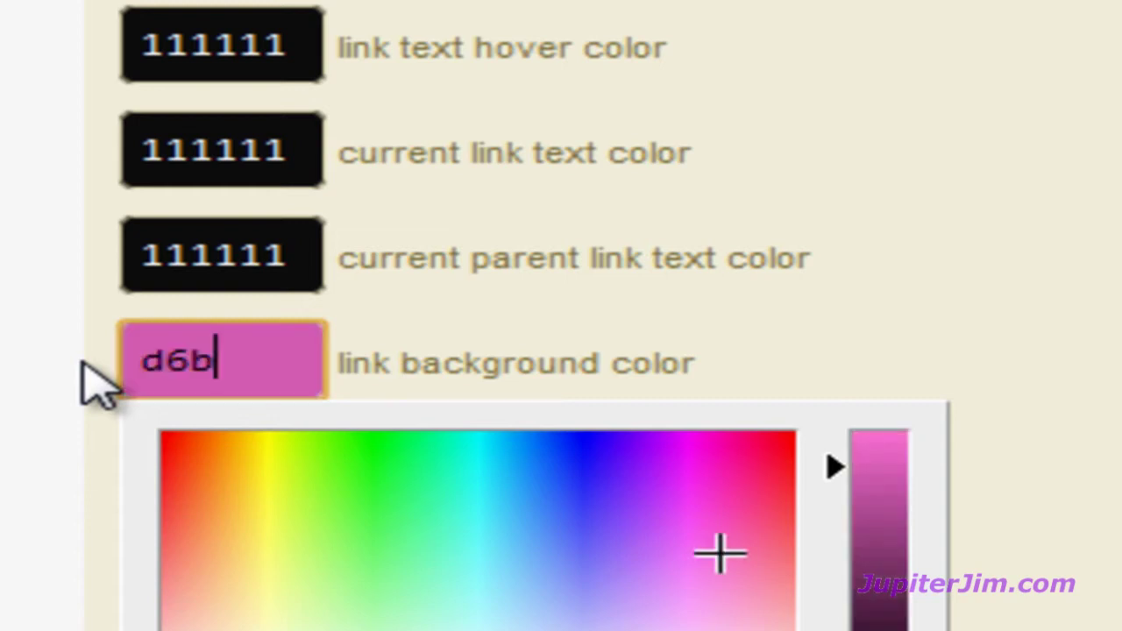
type("af")
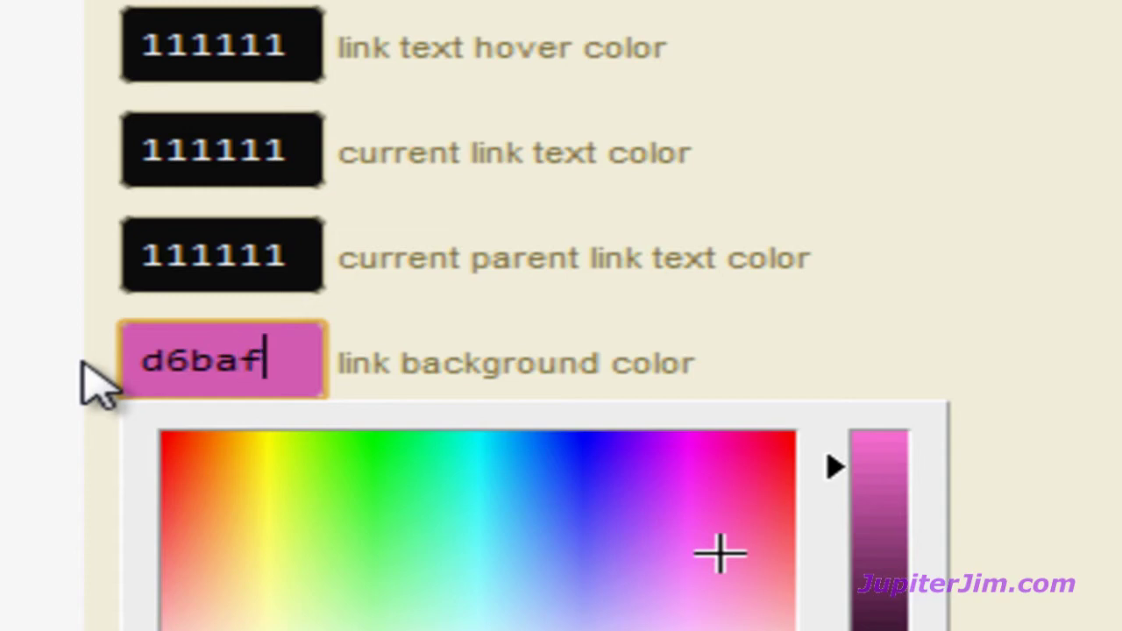
type("2")
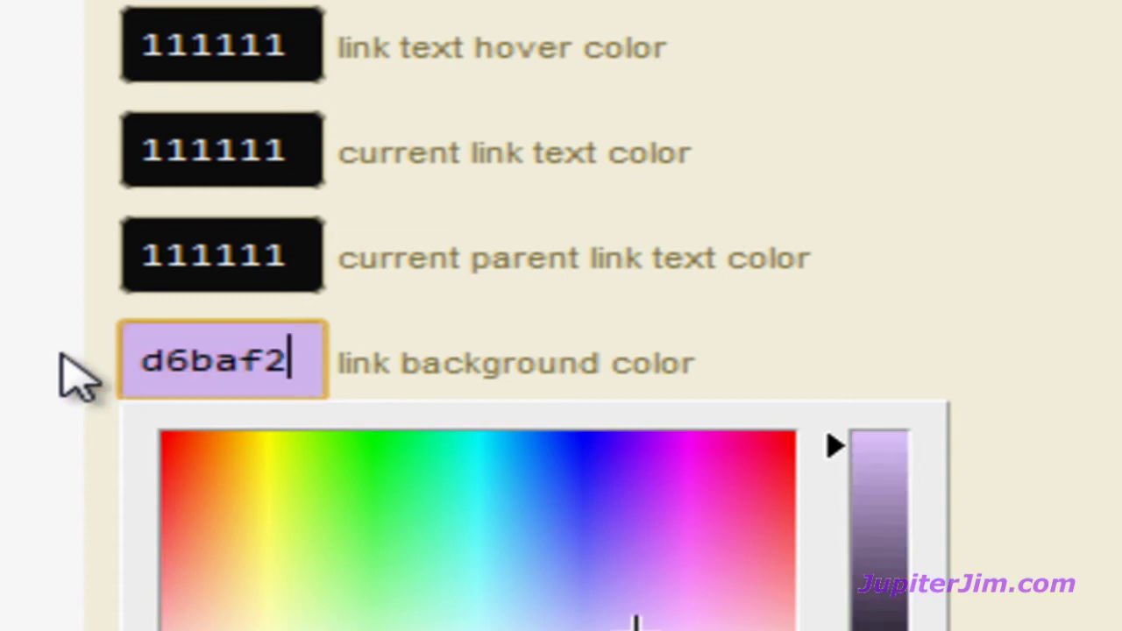
left_click(63, 368)
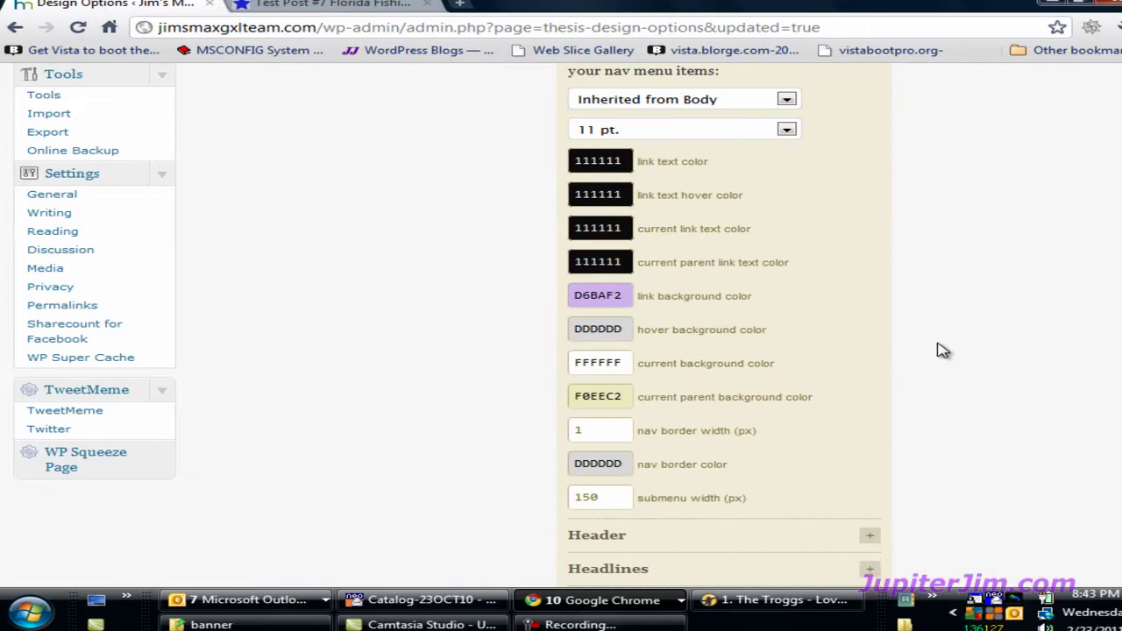
Save with the Big Ass Save Button until 'Options updated!' appears
scroll(942, 350, "up", 15)
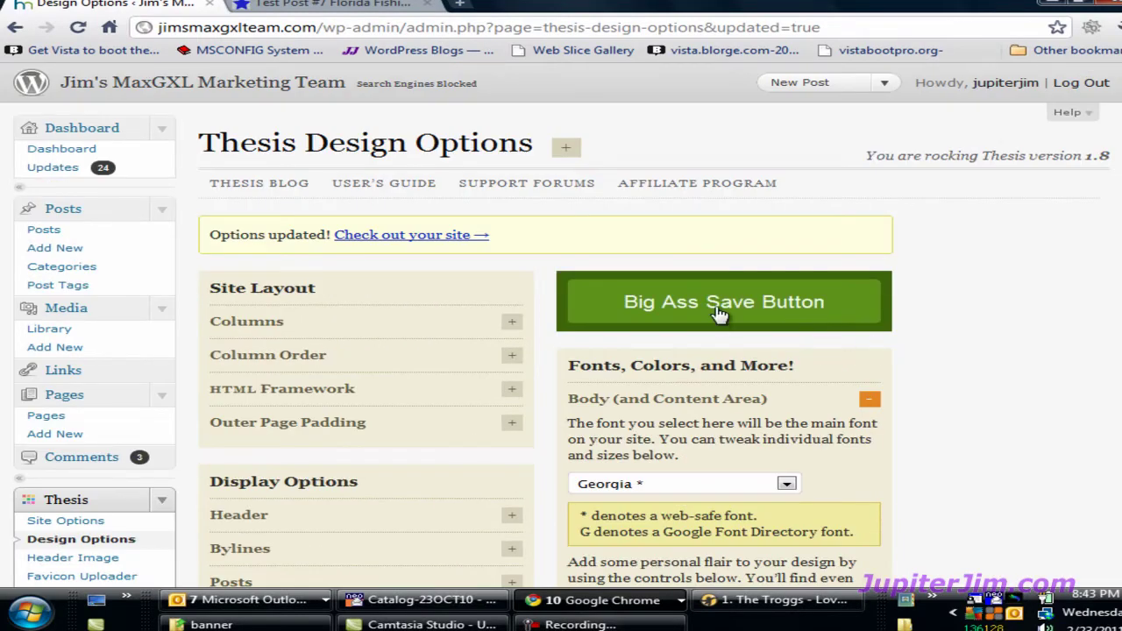
left_click(719, 314)
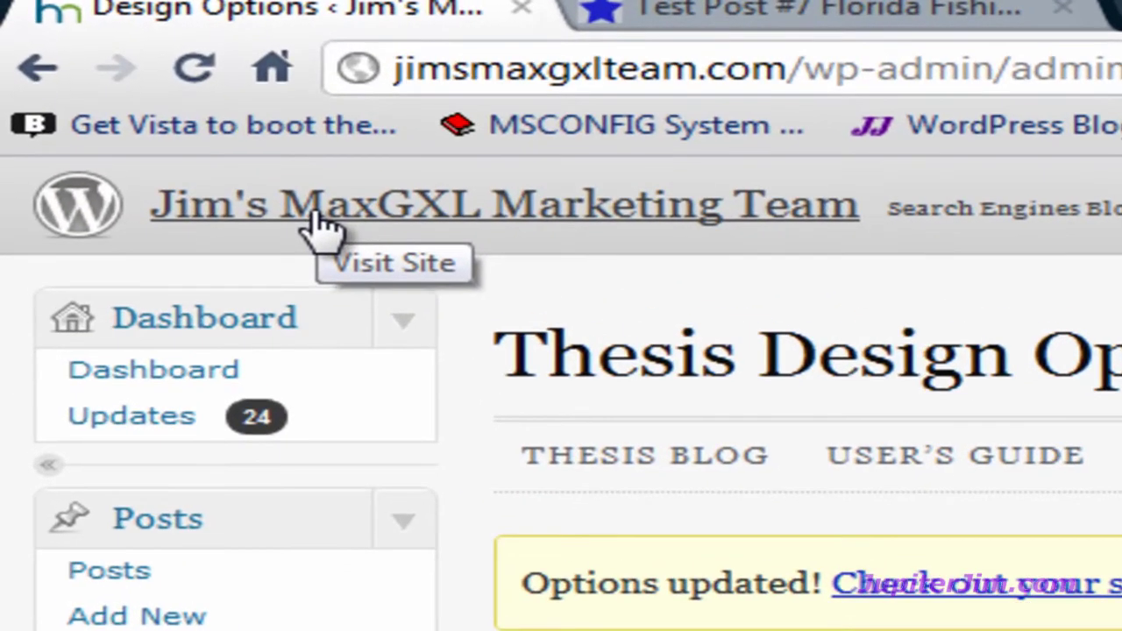
Open the site title link in a new tab and view the live front page
right_click(320, 228)
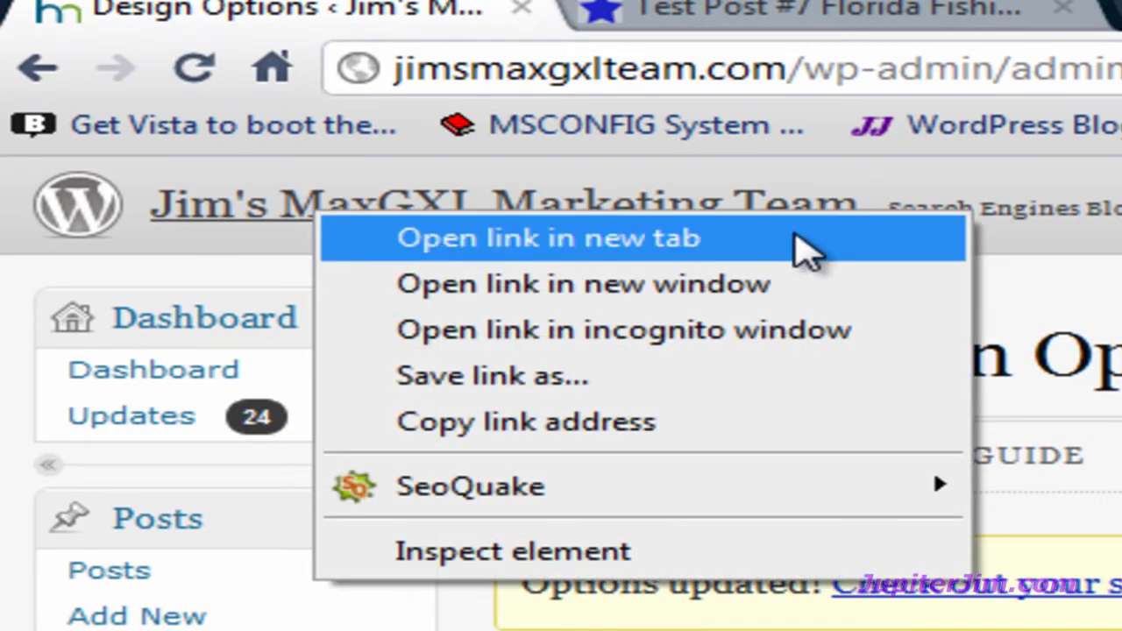
left_click(805, 243)
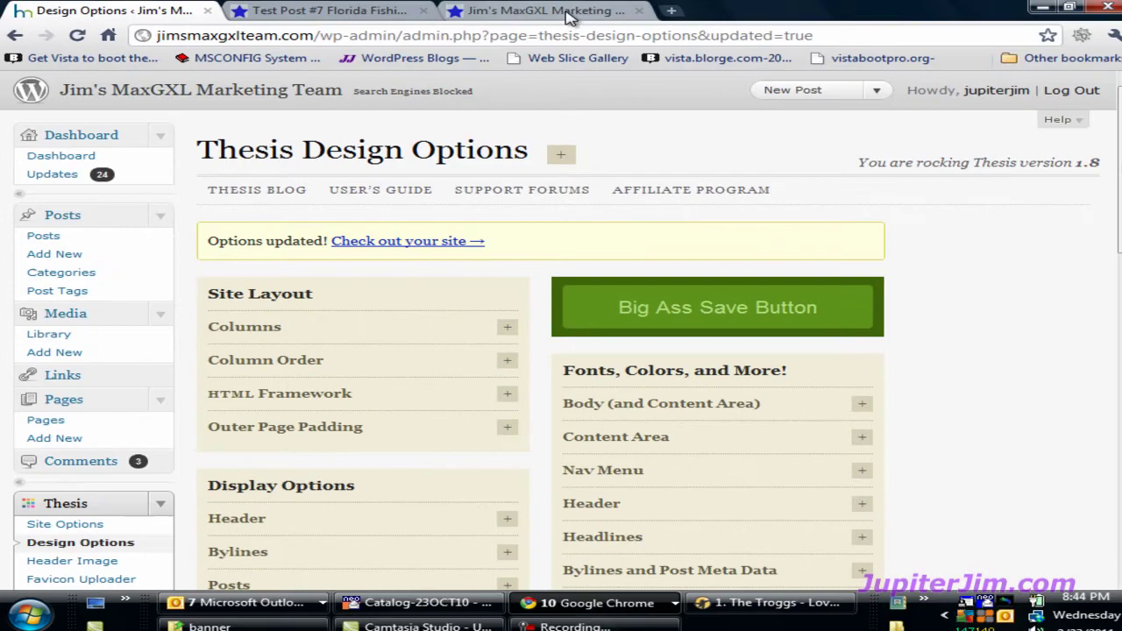
left_click(565, 12)
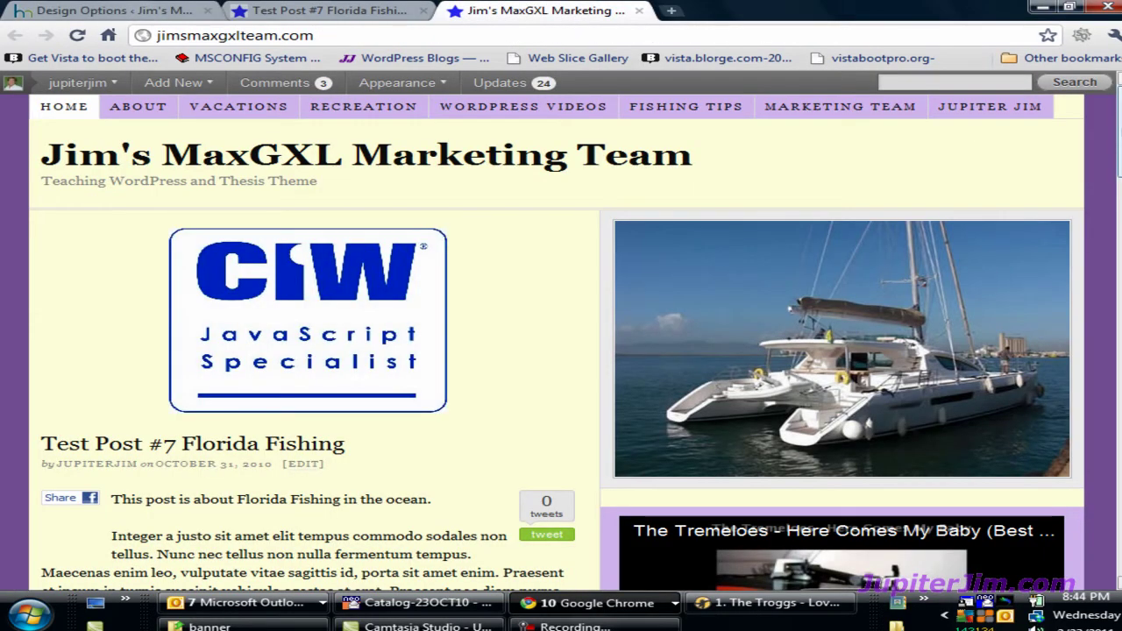
mouse_move(1119, 131)
left_mouse_down()
mouse_move(1119, 526)
mouse_move(1119, 132)
left_mouse_up()
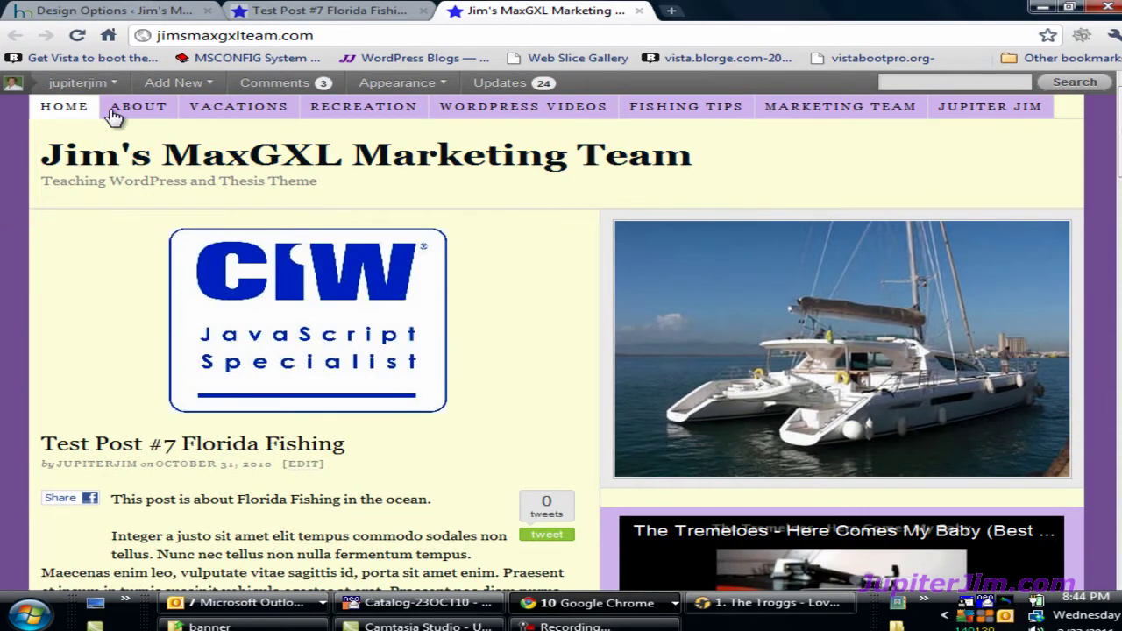
mouse_move(400, 123)
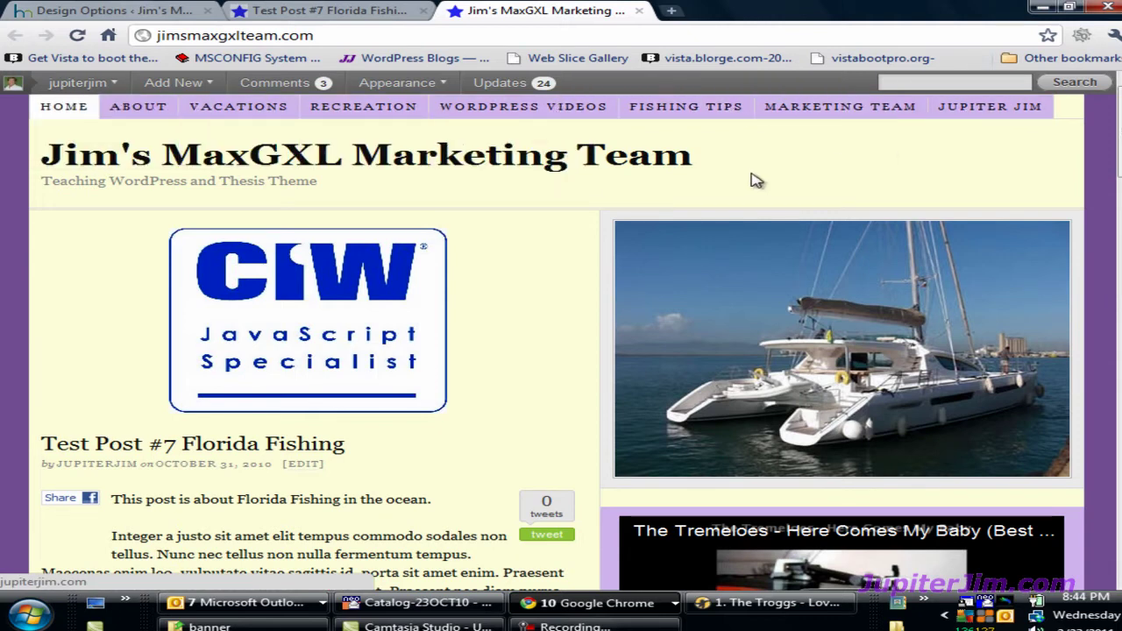
Back on Design Options, choose 1.0 for Outer Page Padding and save
left_click(129, 12)
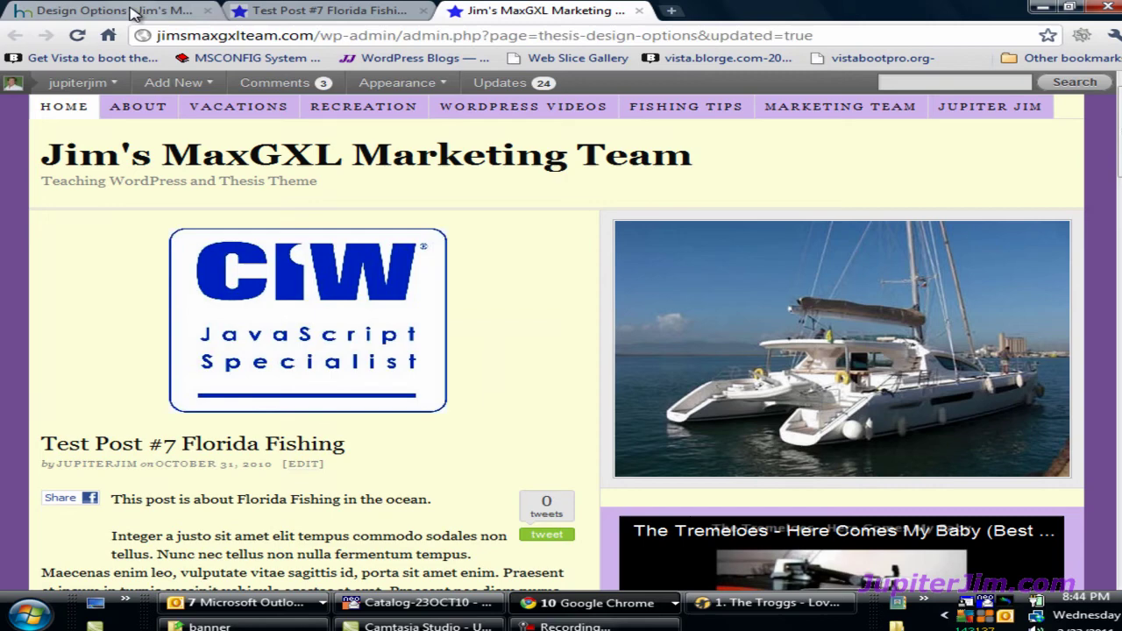
scroll(939, 293, "down", 2)
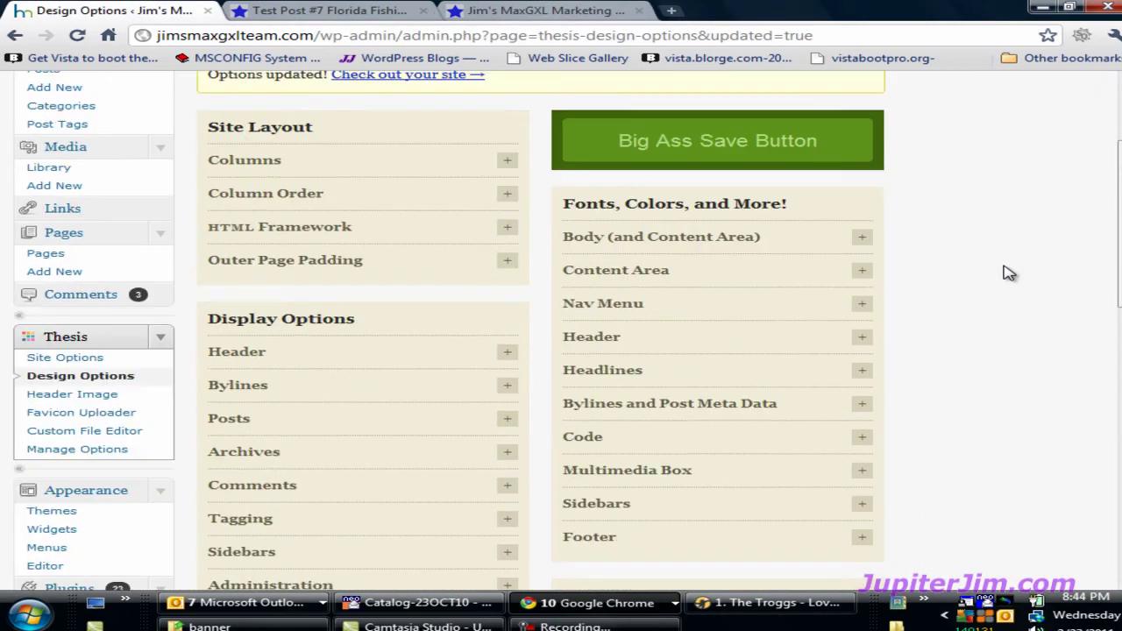
scroll(1009, 273, "down", 1)
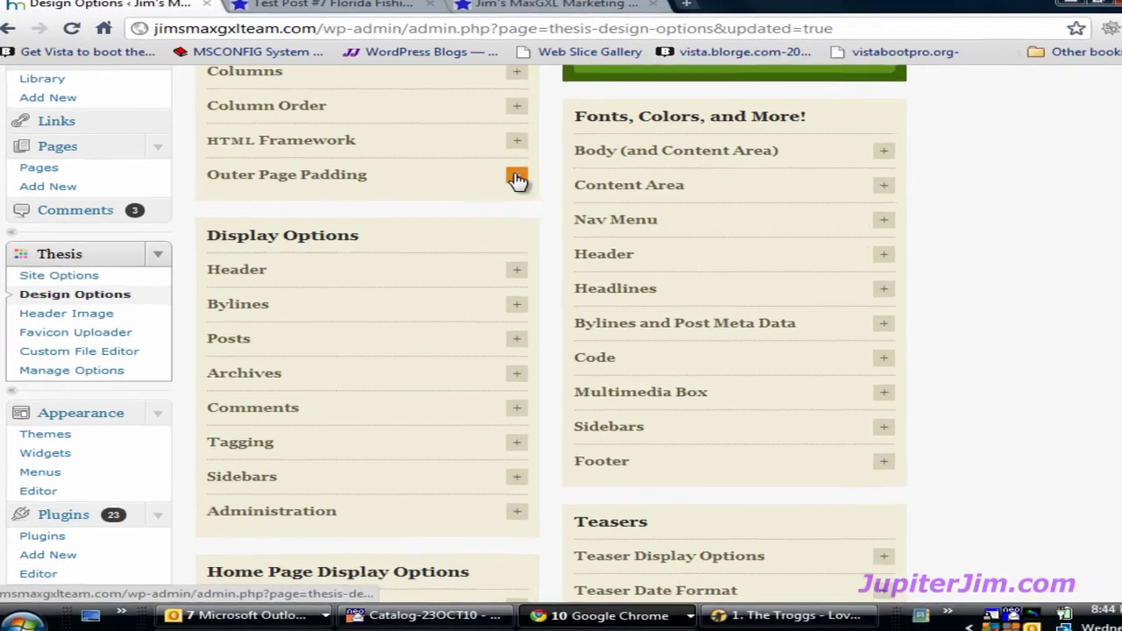
left_click(507, 178)
left_click(425, 323)
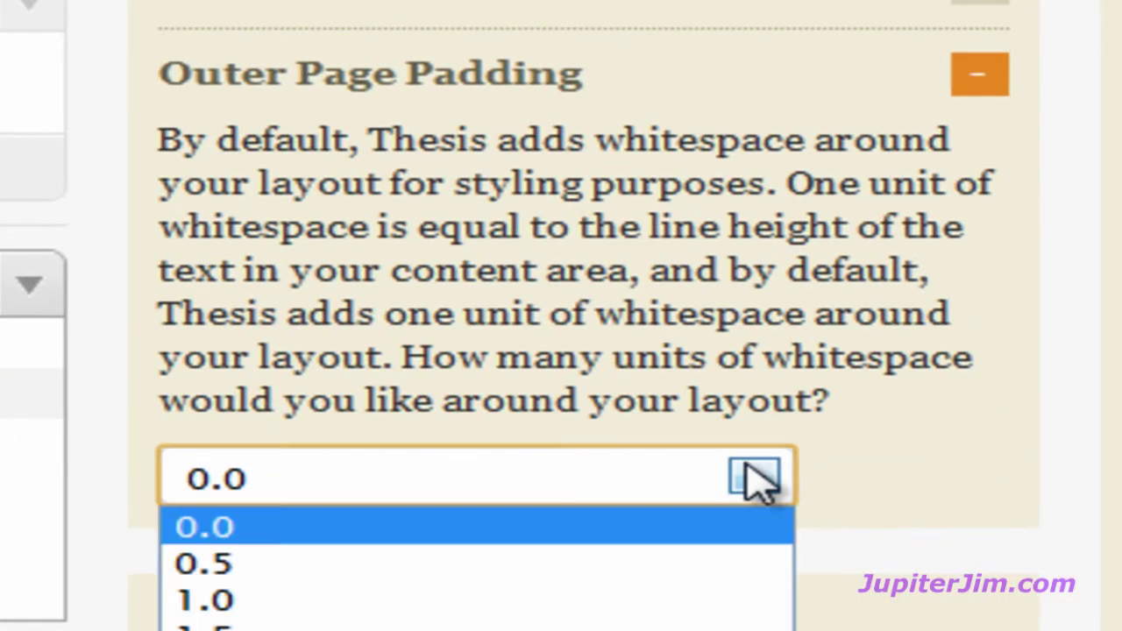
left_click(724, 601)
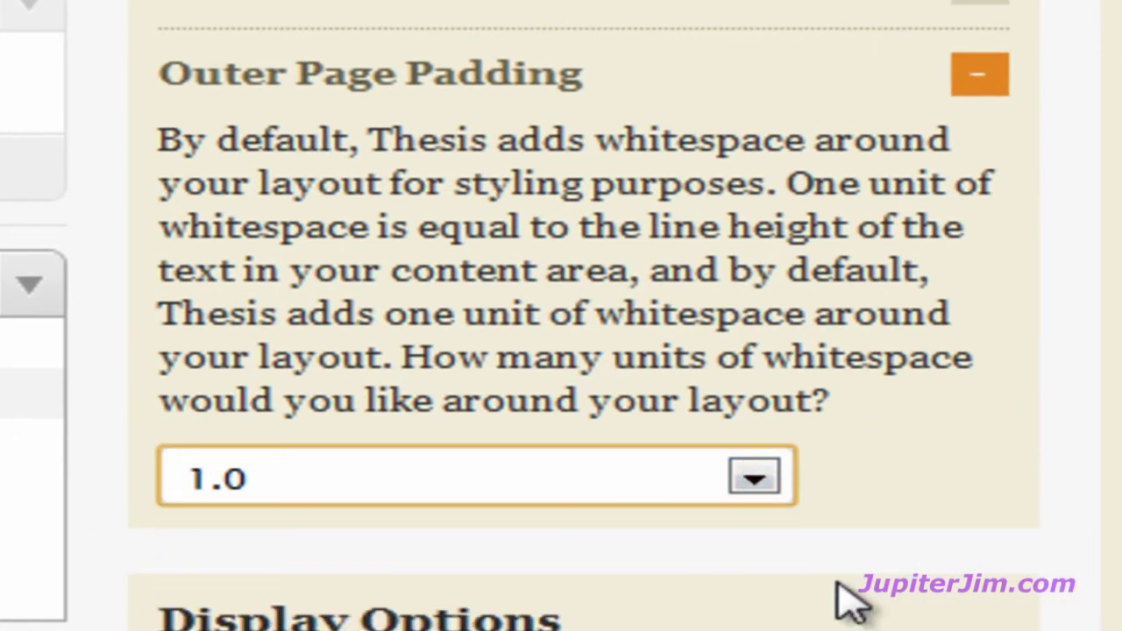
left_click(1083, 520)
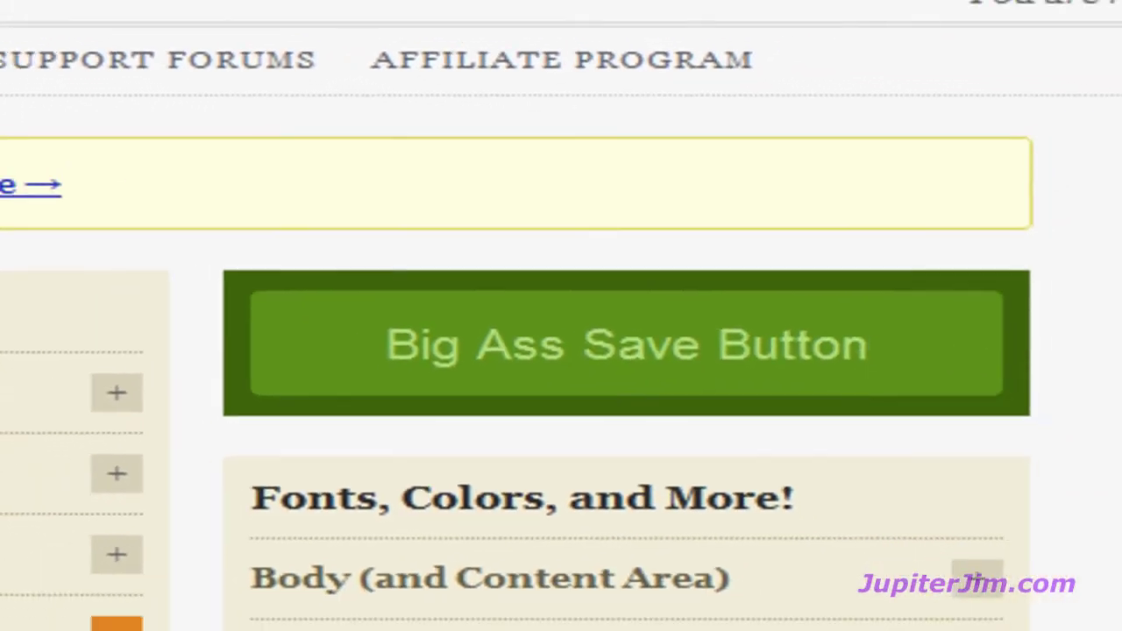
Reload the live site to show the 1.0 outer padding framing the cream page in purple
left_click(536, 11)
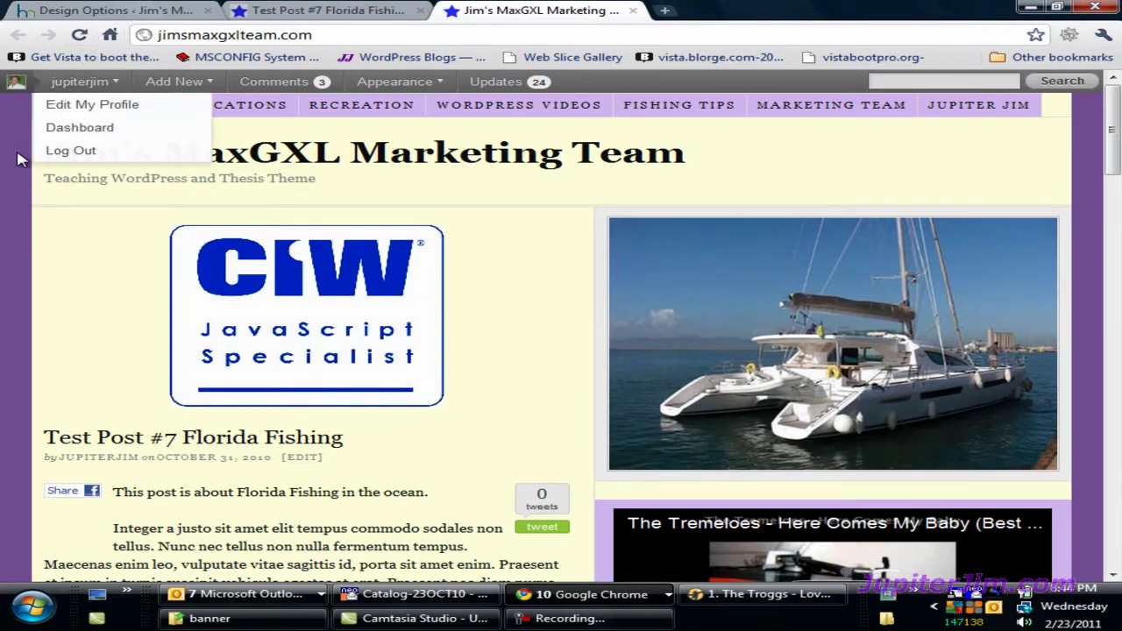
left_click(79, 38)
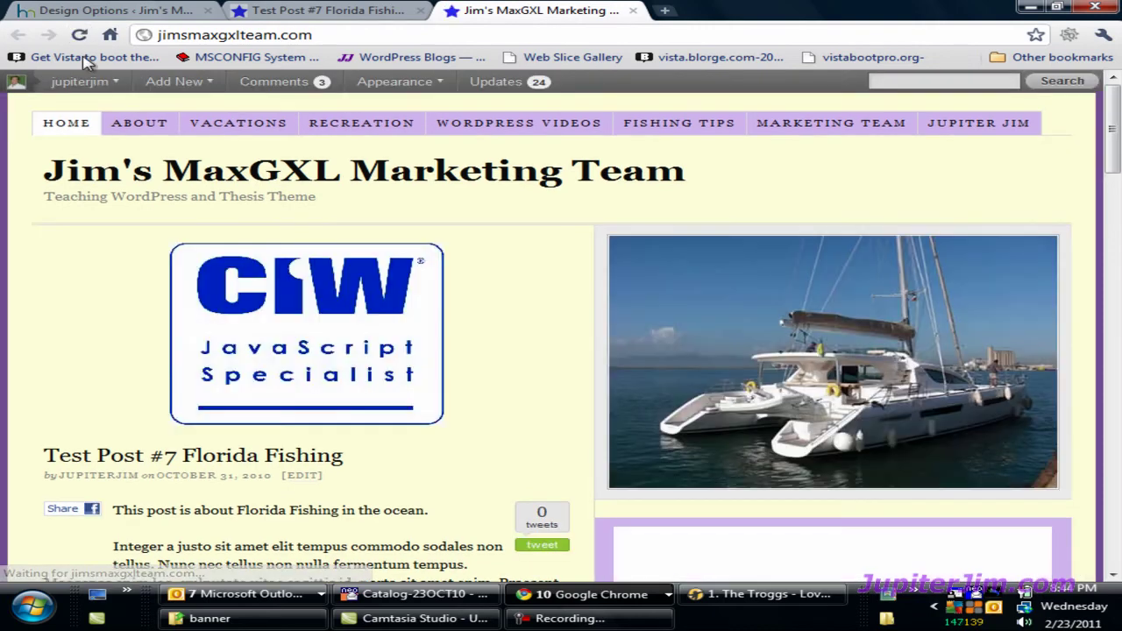
left_click_drag(1111, 163, 1117, 83)
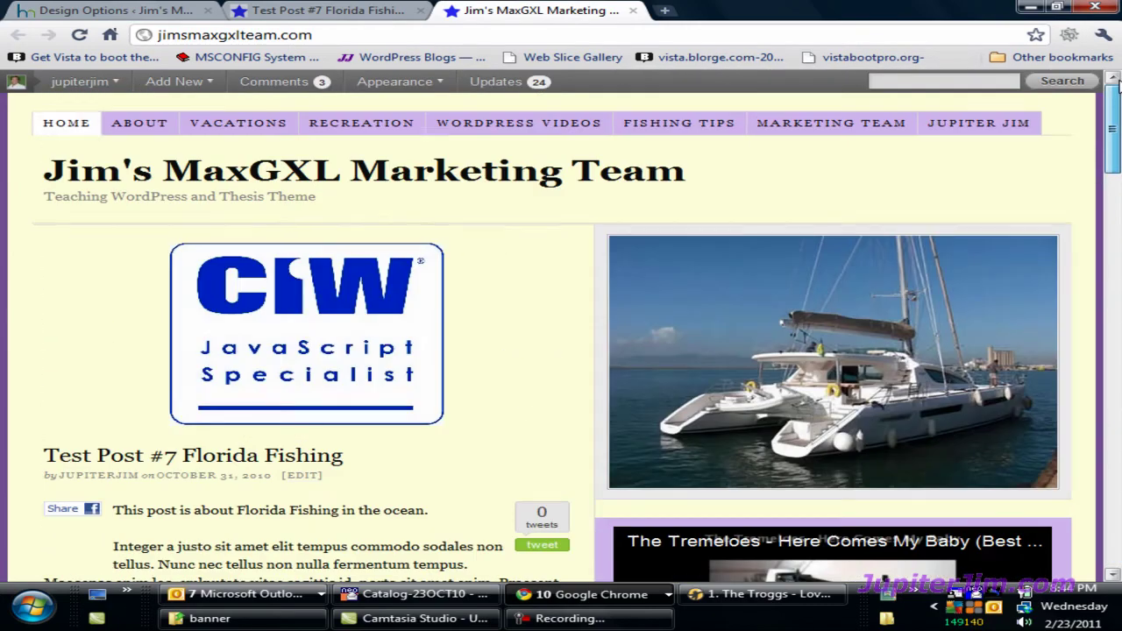
mouse_move(103, 82)
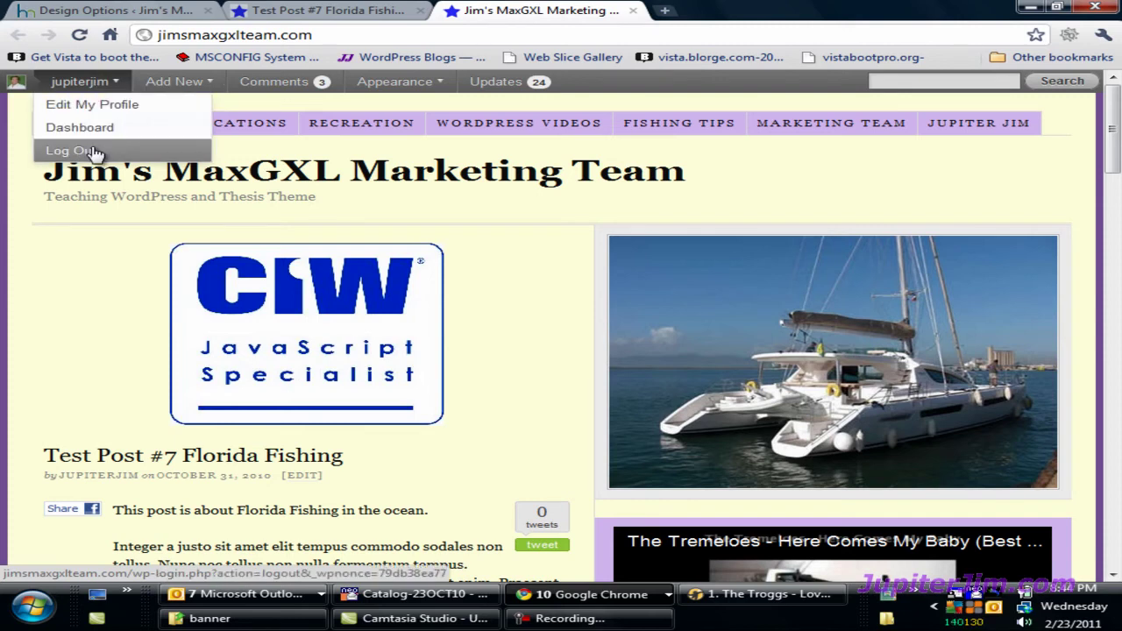
Log out from the admin-bar account menu and return to the front page without the admin bar
left_click(131, 154)
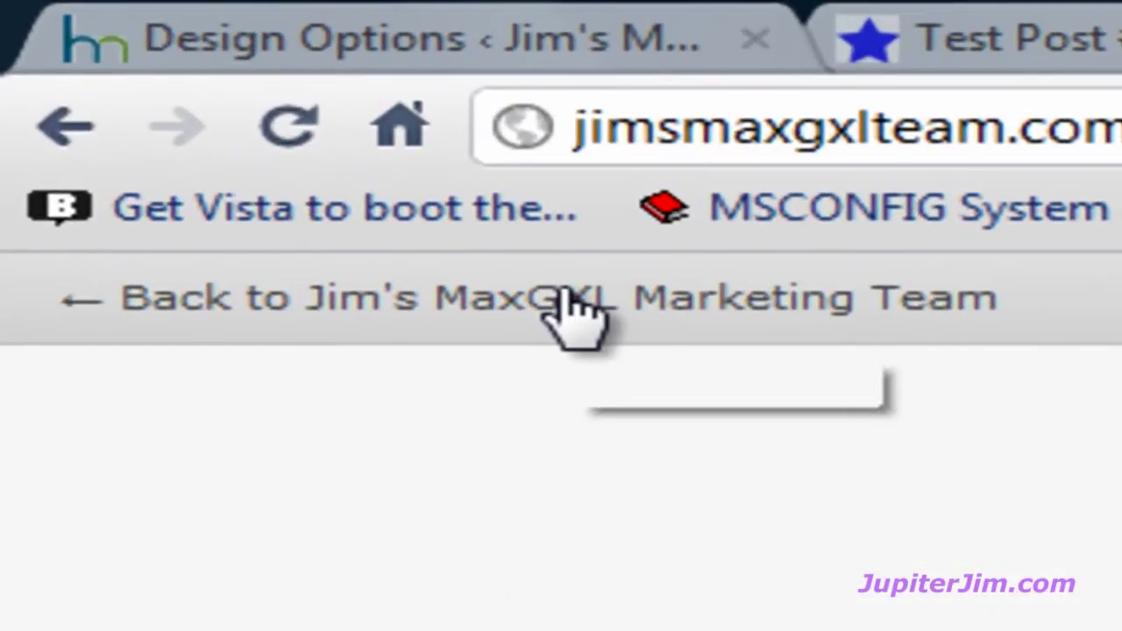
left_click(563, 290)
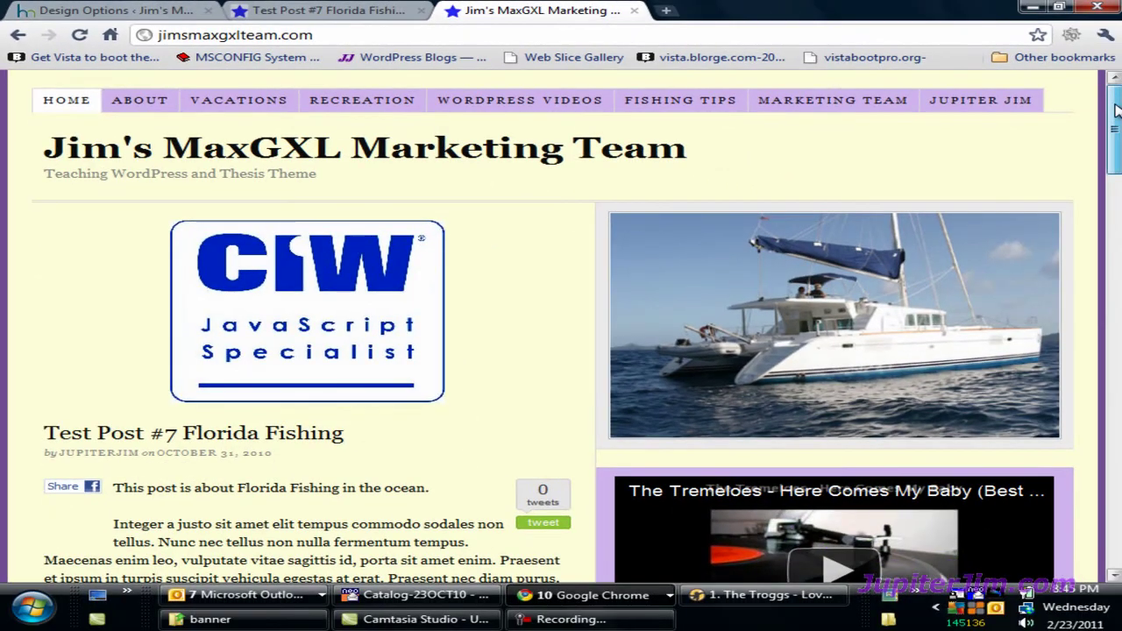
mouse_move(1115, 109)
left_mouse_down()
mouse_move(1116, 499)
mouse_move(1116, 110)
left_mouse_up()
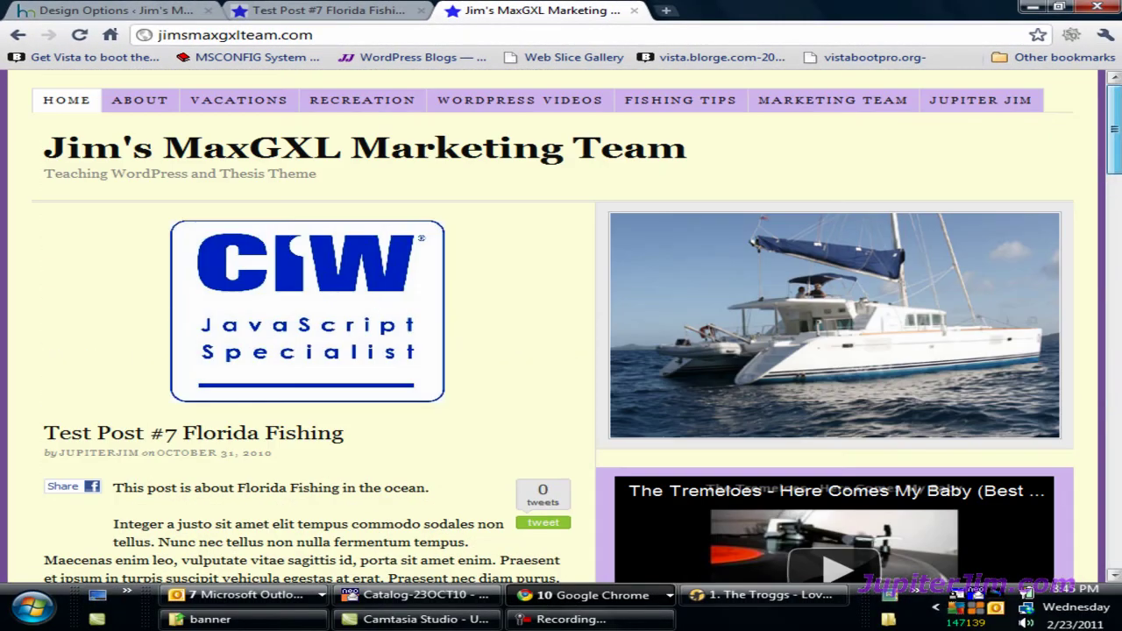